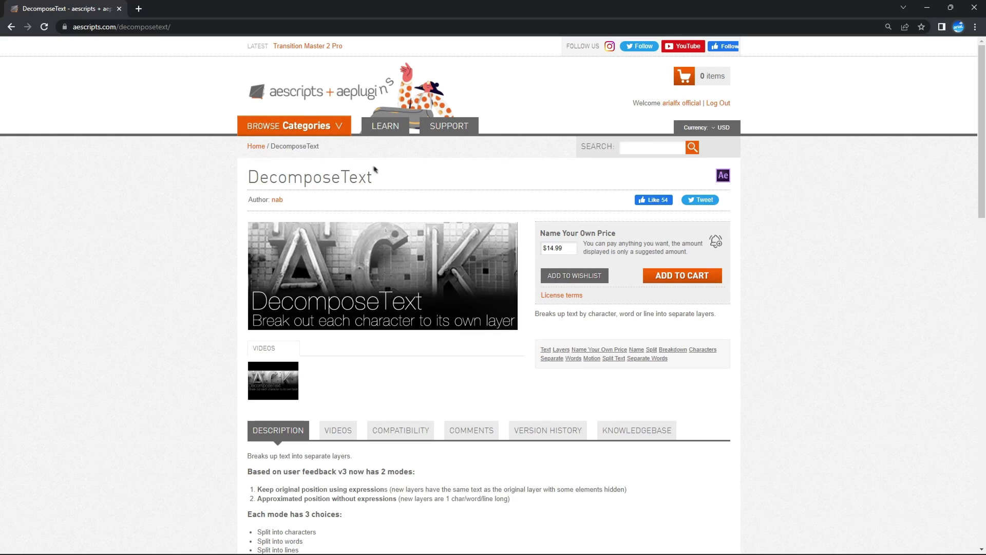
Step: Set the name-your-own price of DecomposeText to 0 and add the script to the cart
{"action": "left_click_drag", "start_coordinate": [616, 233], "coordinate": [547, 218]}
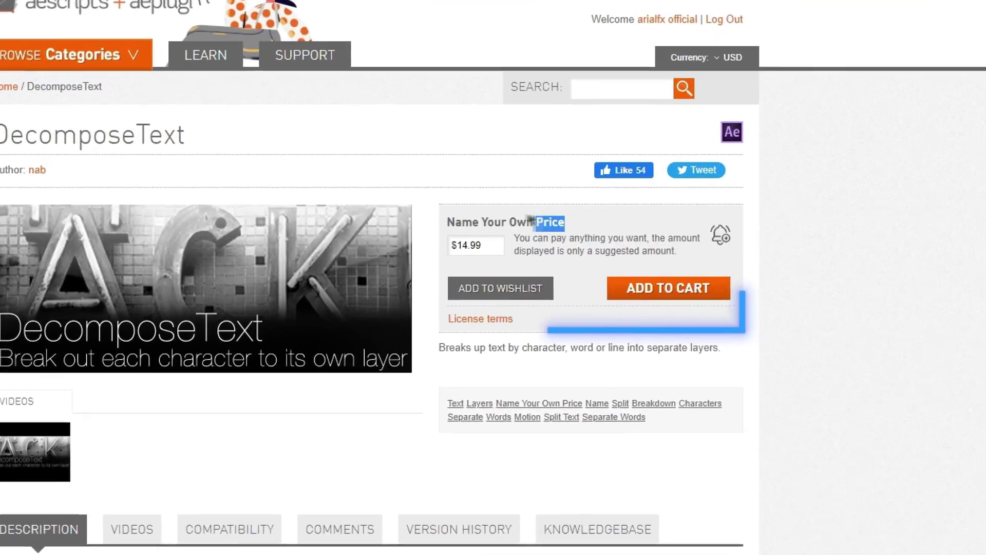
{"action": "left_click", "coordinate": [344, 235]}
{"action": "key", "text": "ctrl+a"}
{"action": "key", "text": "BackSpace"}
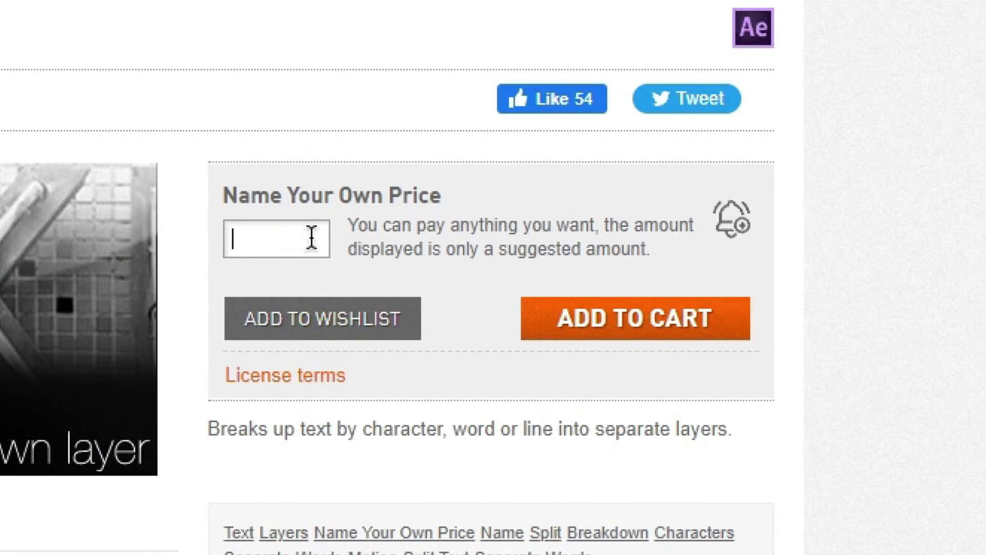
{"action": "type", "text": "0"}
{"action": "left_click", "coordinate": [675, 208]}
{"action": "left_click", "coordinate": [715, 337]}
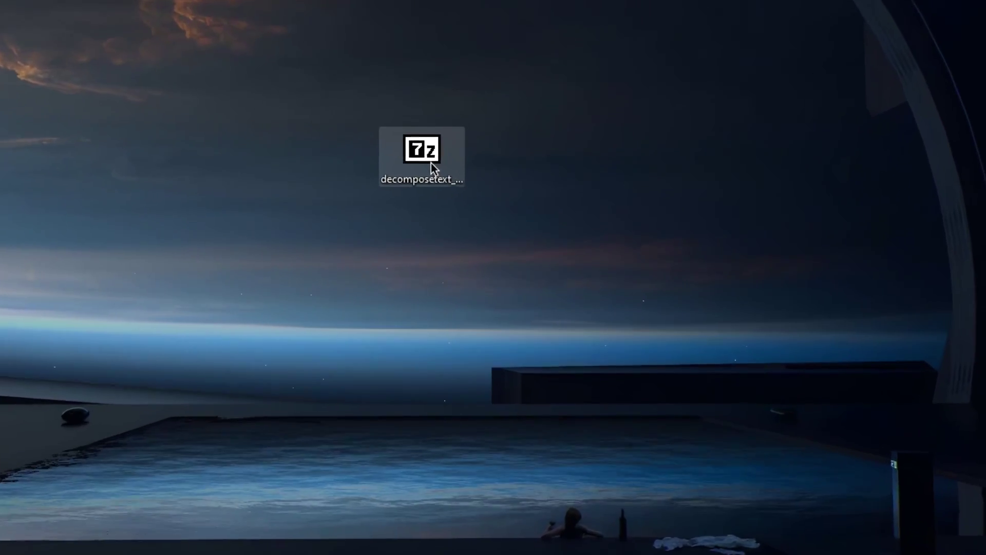
Step: Extract the downloaded DecomposeText archive into the decomposetext_3.1 folder on the Desktop
{"action": "right_click", "coordinate": [497, 229]}
{"action": "left_click", "coordinate": [521, 269]}
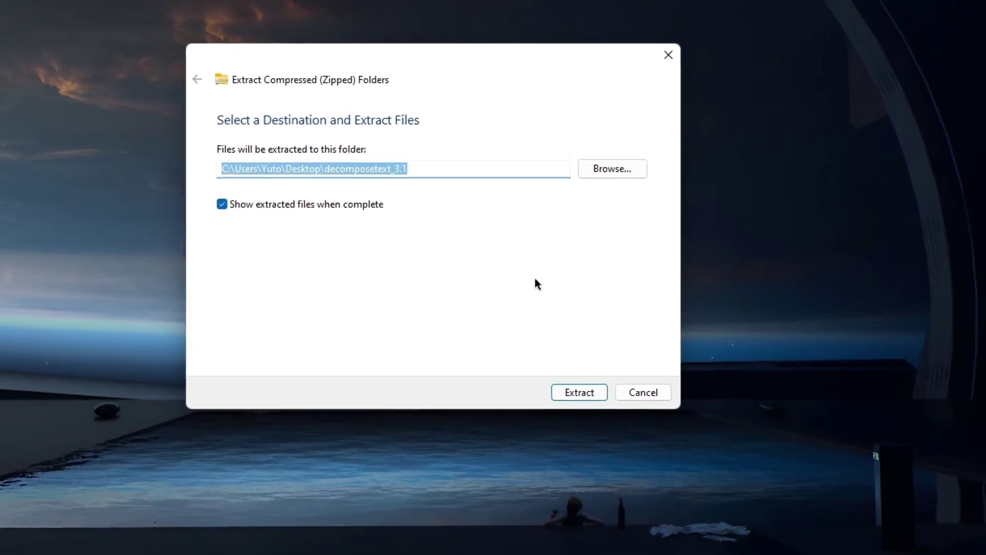
{"action": "key", "text": "Return"}
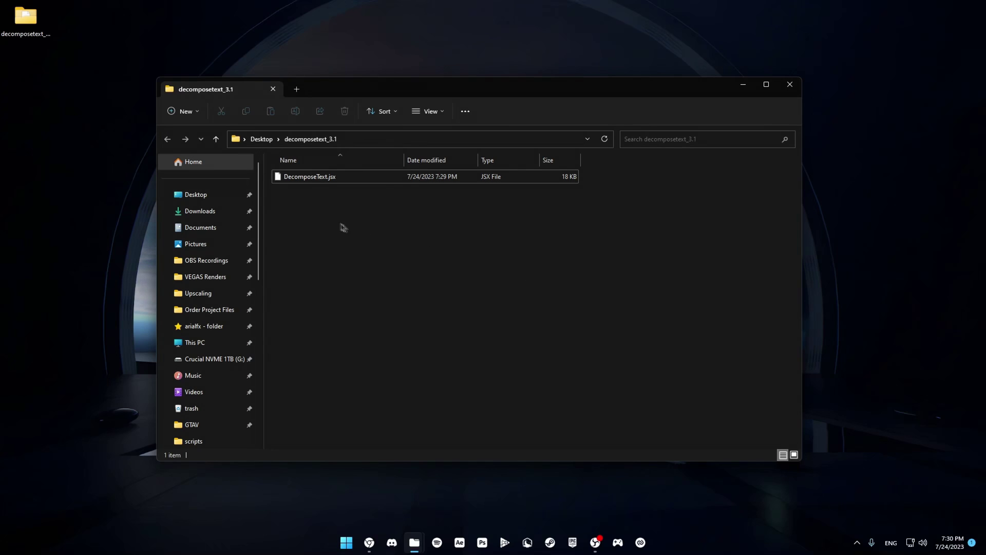
Step: Copy DecomposeText.jsx into the Adobe After Effects 2023\Support Files\Scripts\ScriptUI Panels folder, replacing the existing file
{"action": "left_click", "coordinate": [343, 179]}
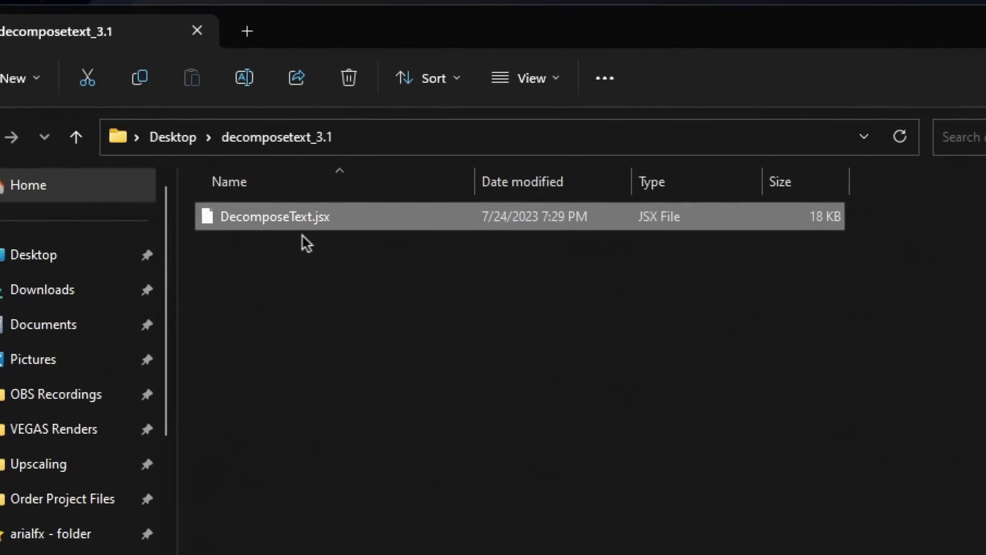
{"action": "left_click", "coordinate": [325, 242]}
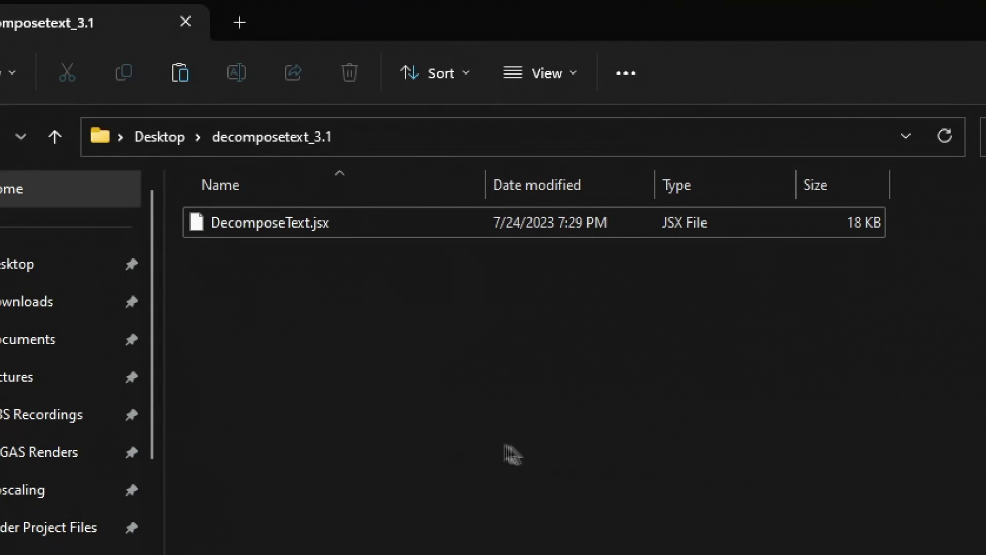
{"action": "left_click", "coordinate": [377, 218]}
{"action": "key", "text": "ctrl+c"}
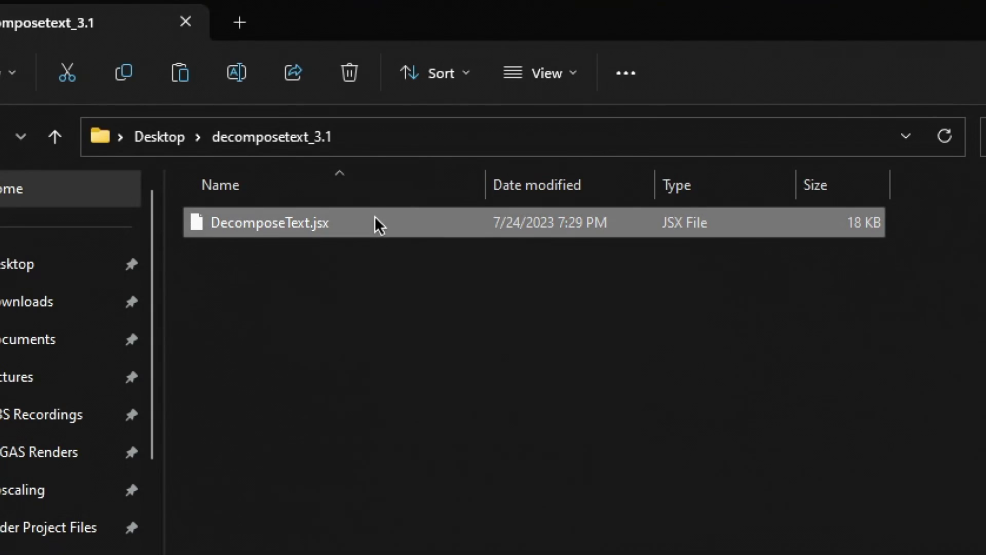
{"action": "right_click", "coordinate": [378, 225]}
{"action": "left_click", "coordinate": [460, 247]}
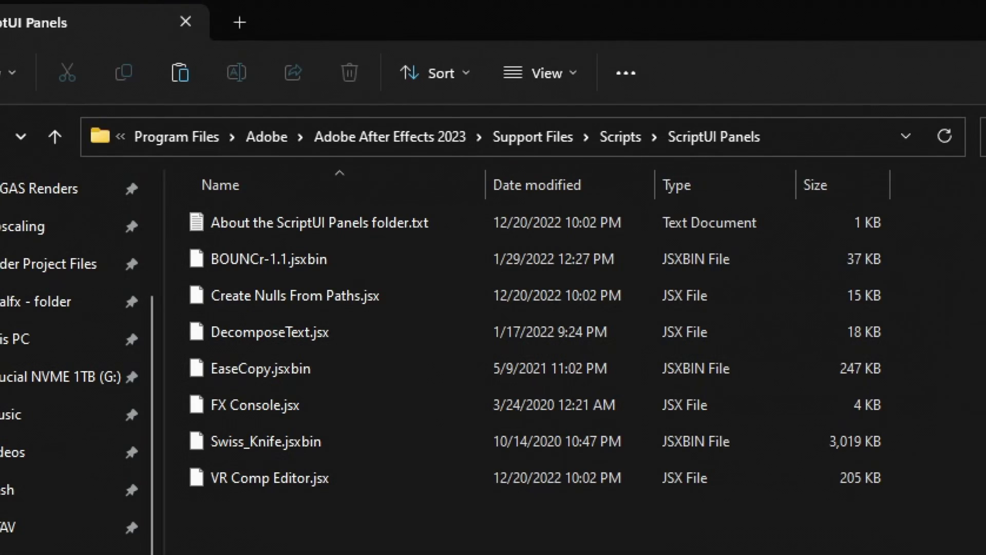
{"action": "key", "text": "ctrl+v"}
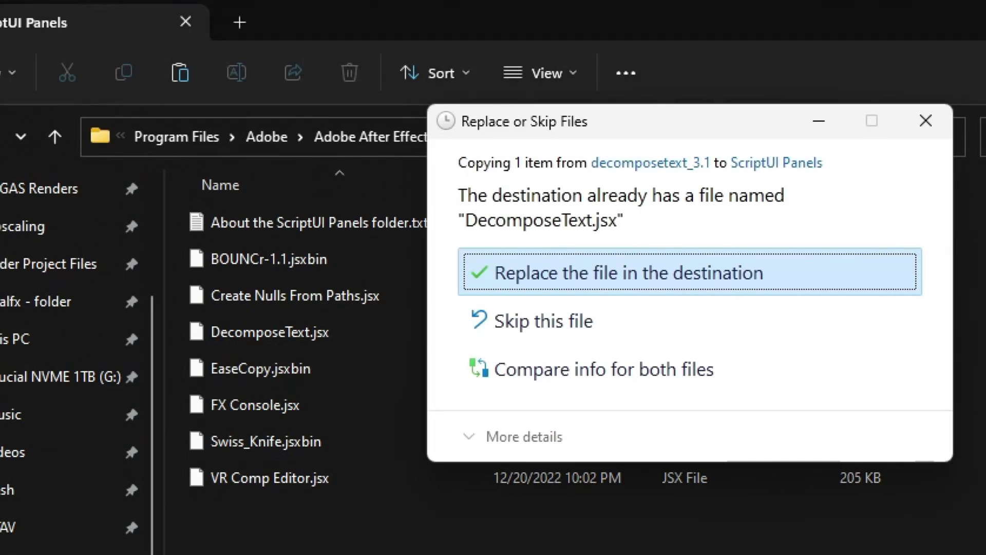
{"action": "left_click", "coordinate": [806, 272]}
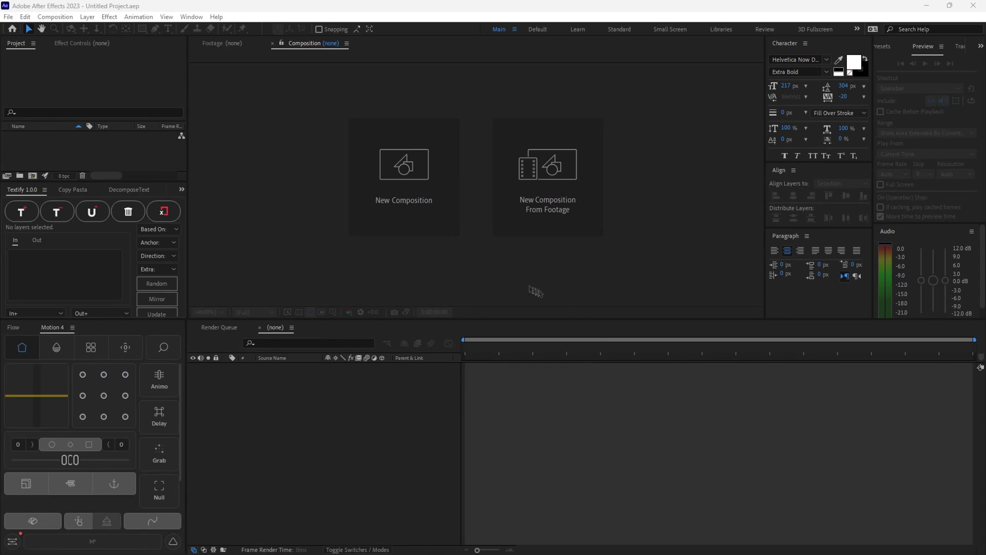
Step: In After Effects, create a 1920 x 1080, 60 fps, 10-second composition named TextAnimation1
{"action": "left_click", "coordinate": [434, 213]}
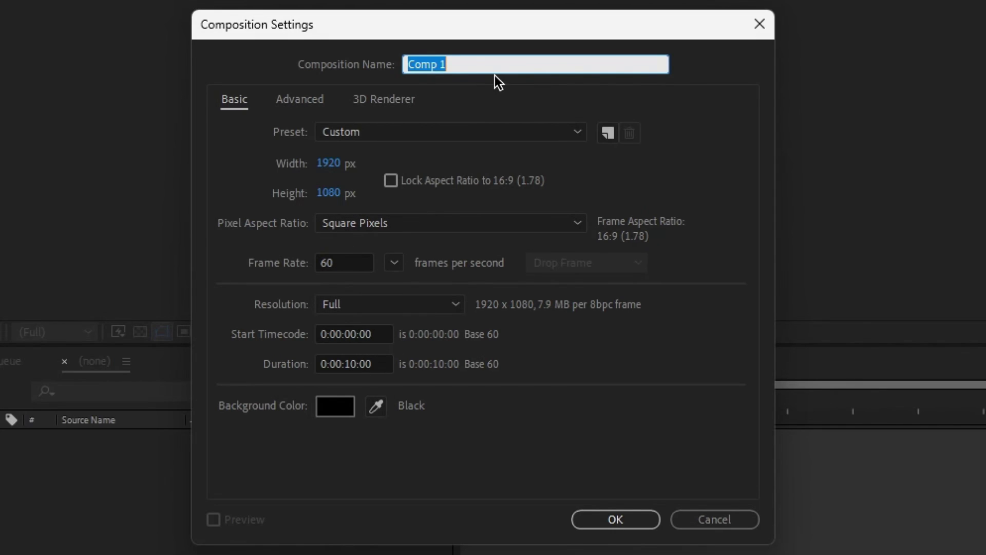
{"action": "type", "text": "TextAnimation1"}
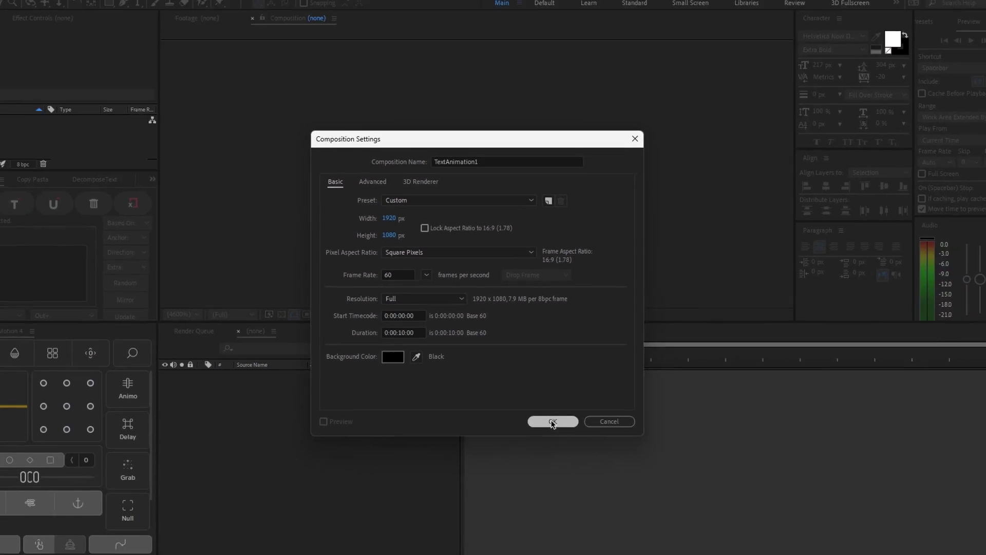
{"action": "left_click", "coordinate": [615, 520]}
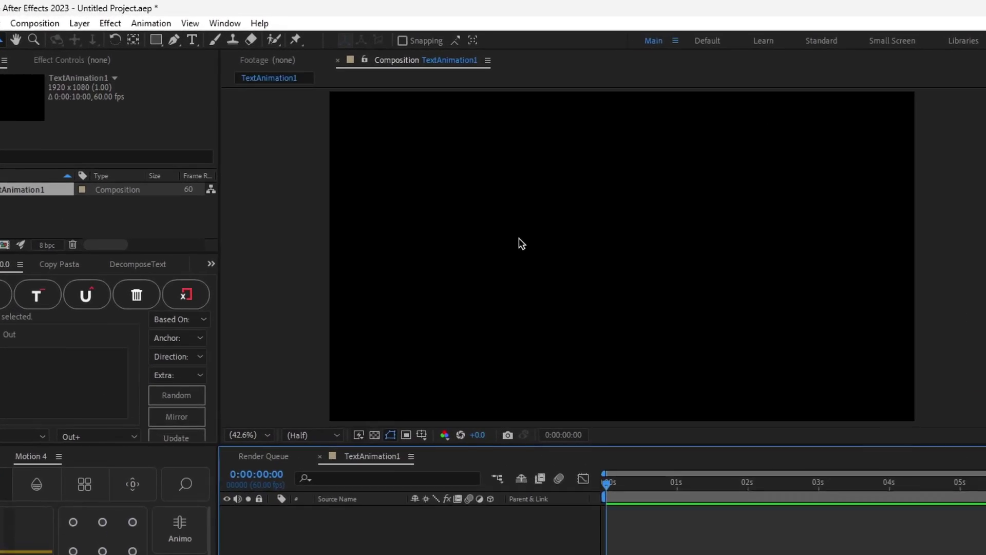
Step: Add a text layer reading "arialfx" in the composition with the Type tool
{"action": "left_click", "coordinate": [168, 28]}
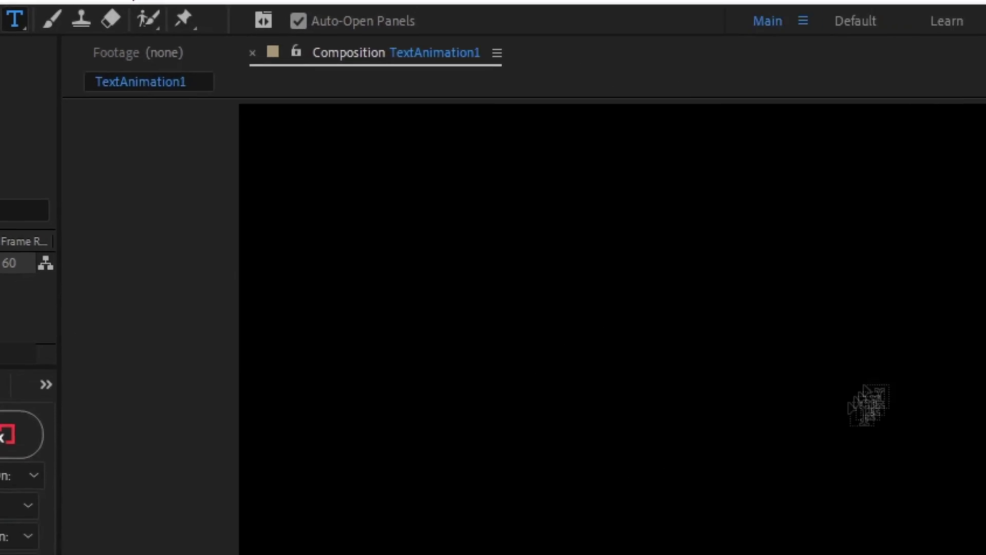
{"action": "left_click", "coordinate": [689, 374]}
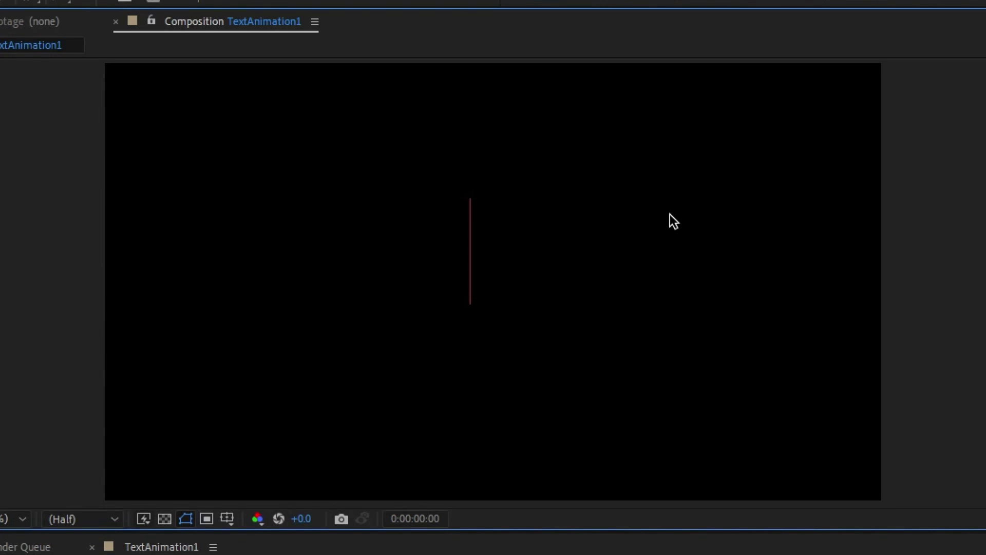
{"action": "type", "text": "arialfx"}
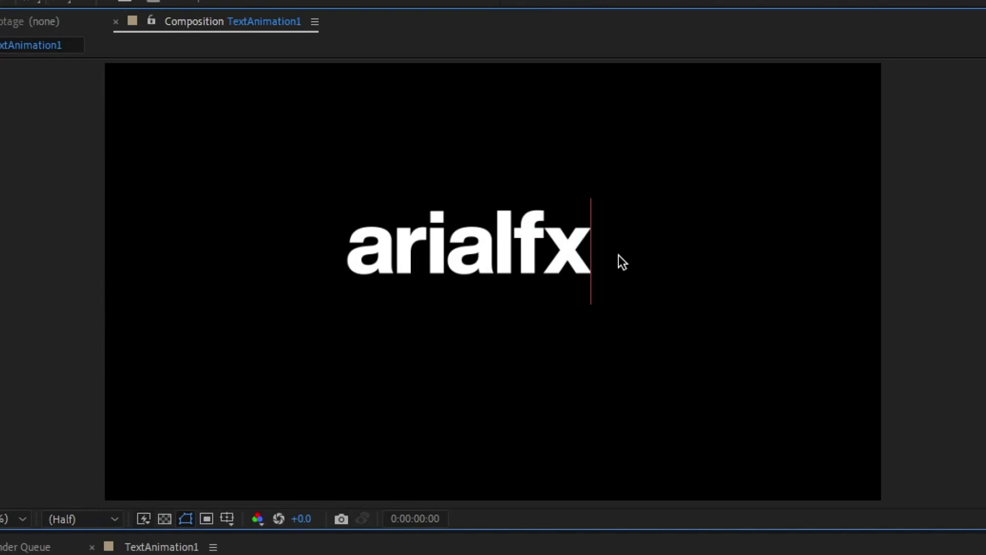
Step: Centre the arialfx text horizontally and vertically in the composition and move its anchor point to the middle of the text
{"action": "key", "text": "ctrl+a"}
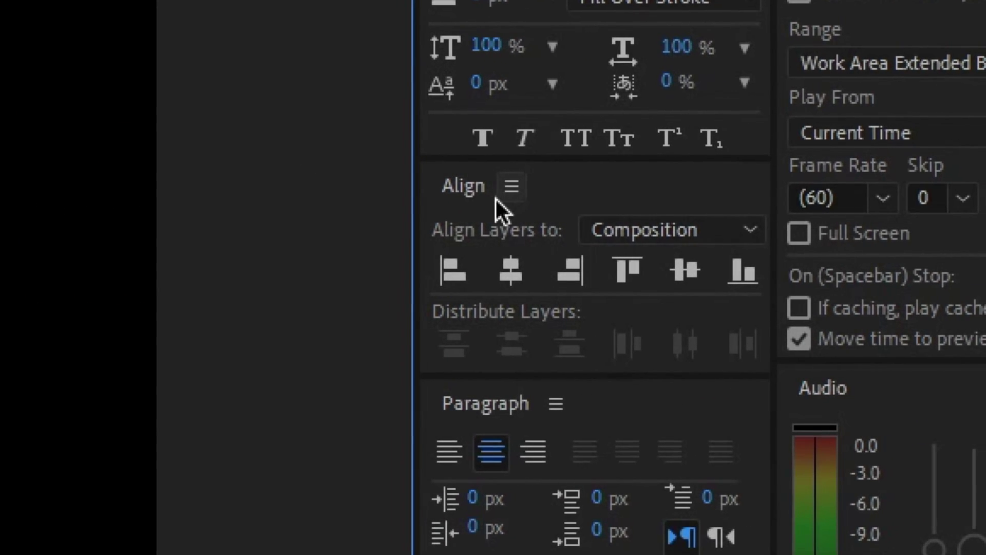
{"action": "left_click", "coordinate": [518, 280]}
{"action": "left_click", "coordinate": [694, 266]}
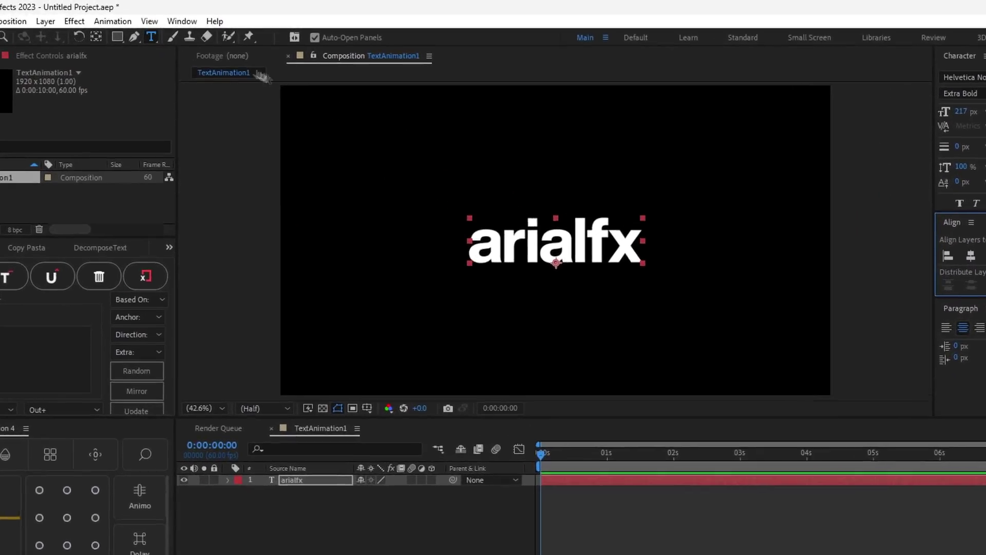
{"action": "left_click", "coordinate": [191, 16]}
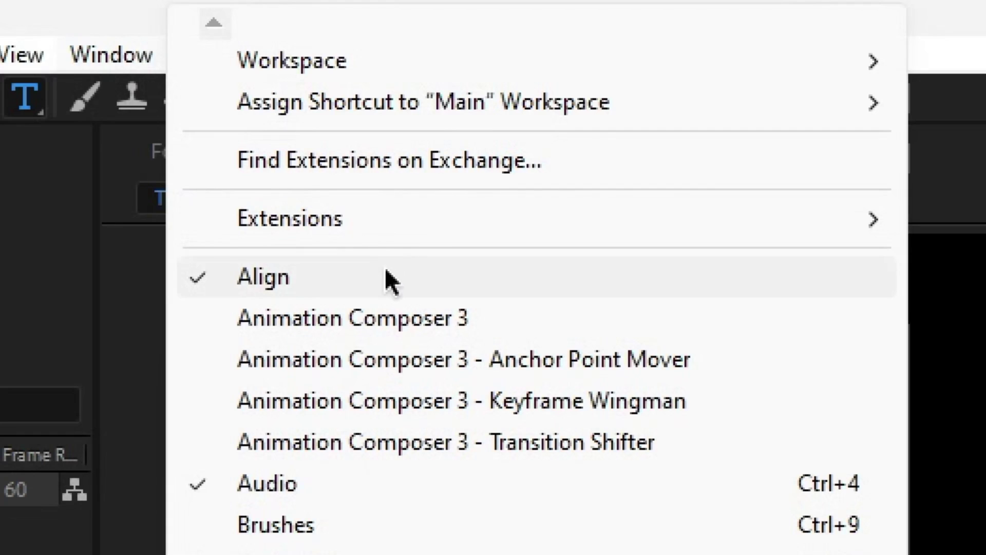
{"action": "left_click", "coordinate": [384, 272]}
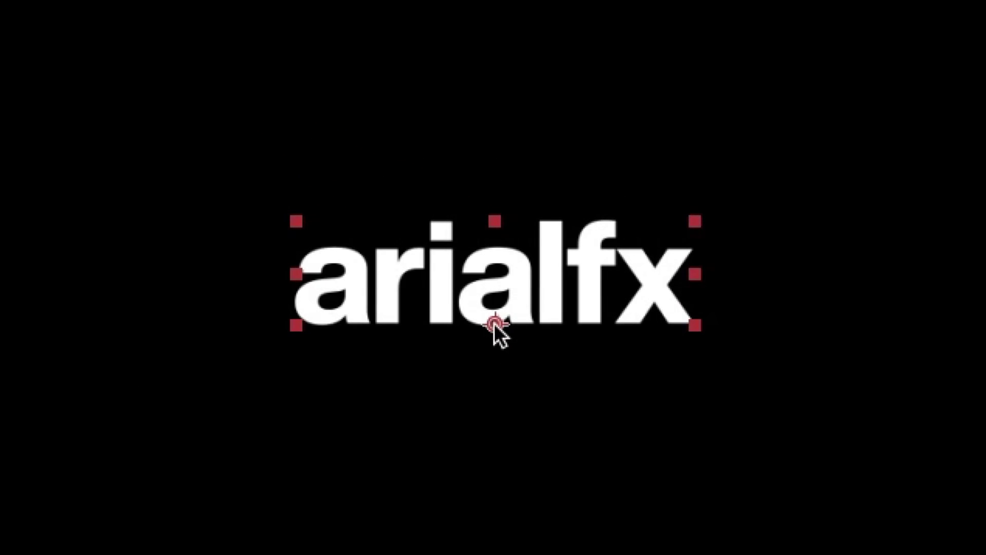
{"action": "left_click_drag", "start_coordinate": [550, 303], "coordinate": [530, 282]}
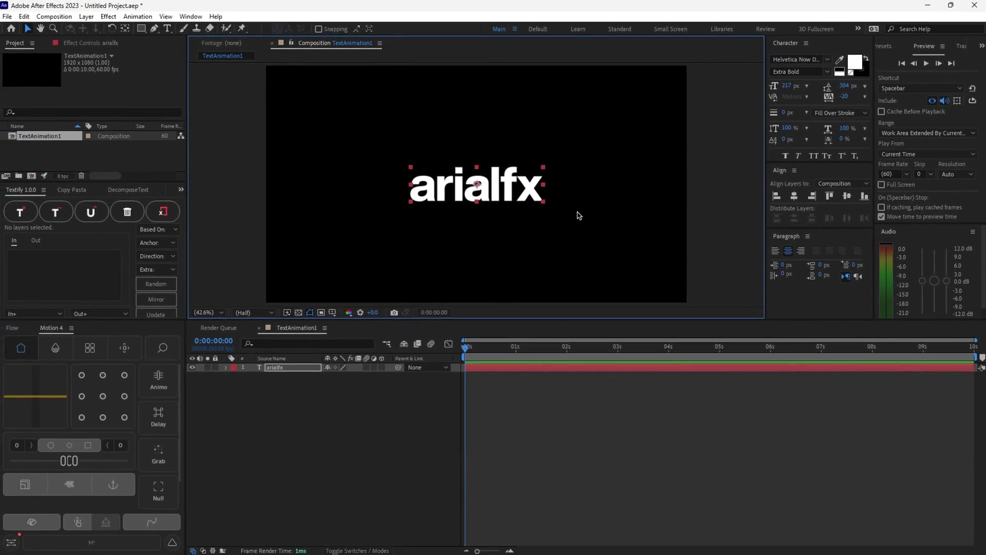
{"action": "left_click", "coordinate": [368, 407]}
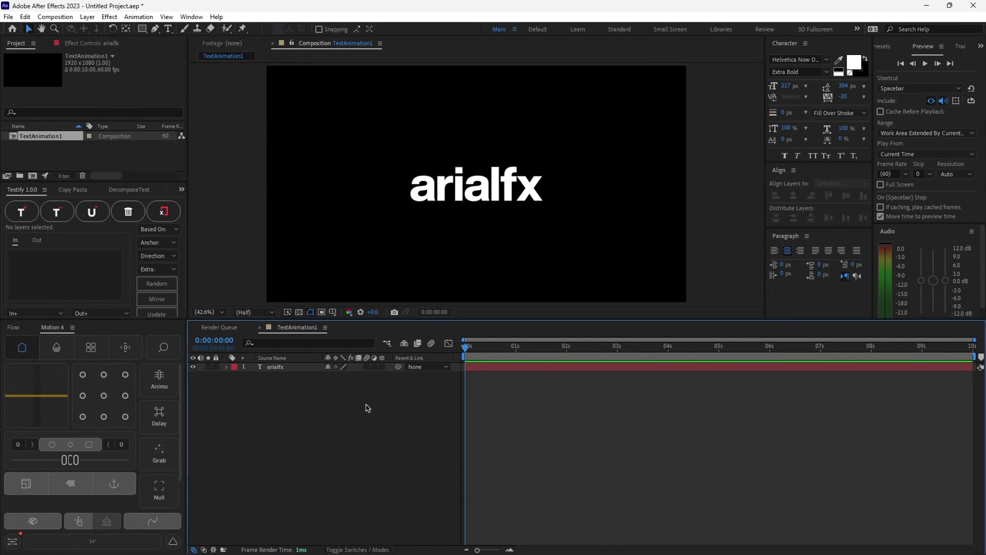
Step: Decompose the arialfx layer into Characters with the DecomposeText script, using the original position with expressions
{"action": "left_click", "coordinate": [191, 16]}
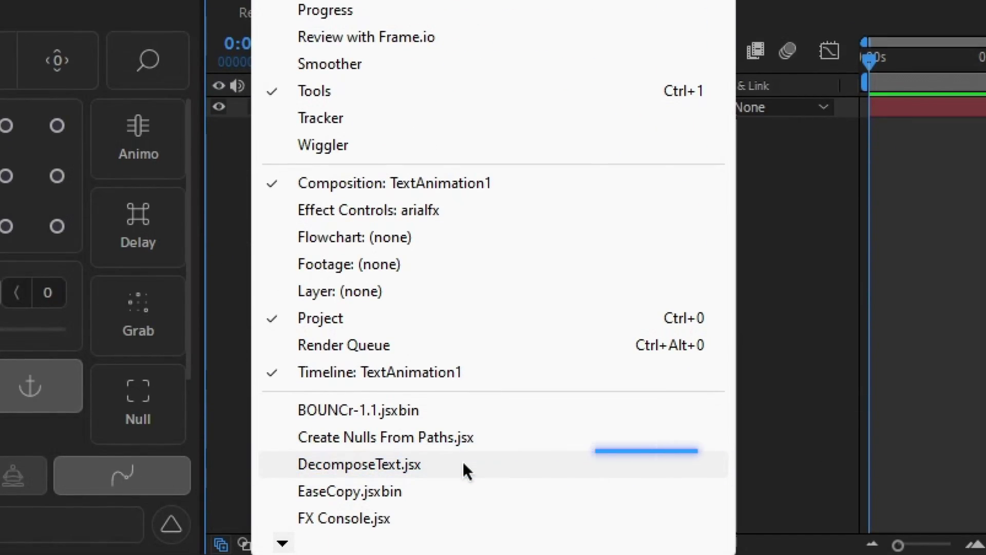
{"action": "left_click", "coordinate": [463, 462]}
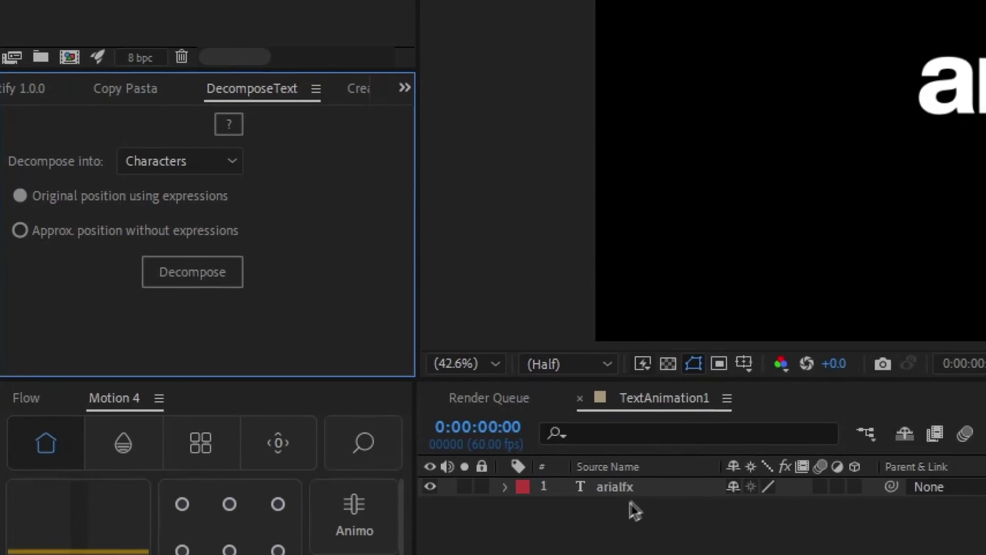
{"action": "left_click", "coordinate": [637, 474]}
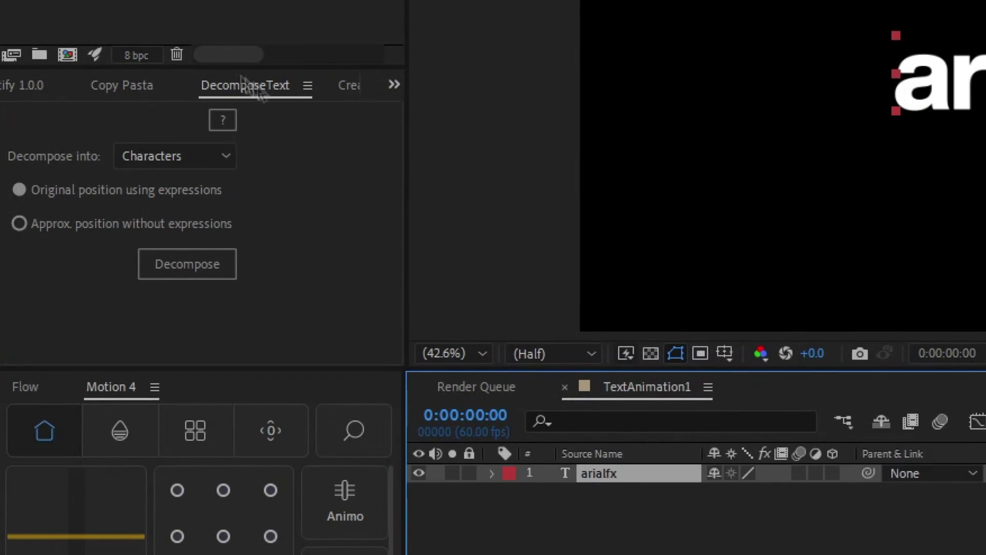
{"action": "left_click", "coordinate": [211, 264]}
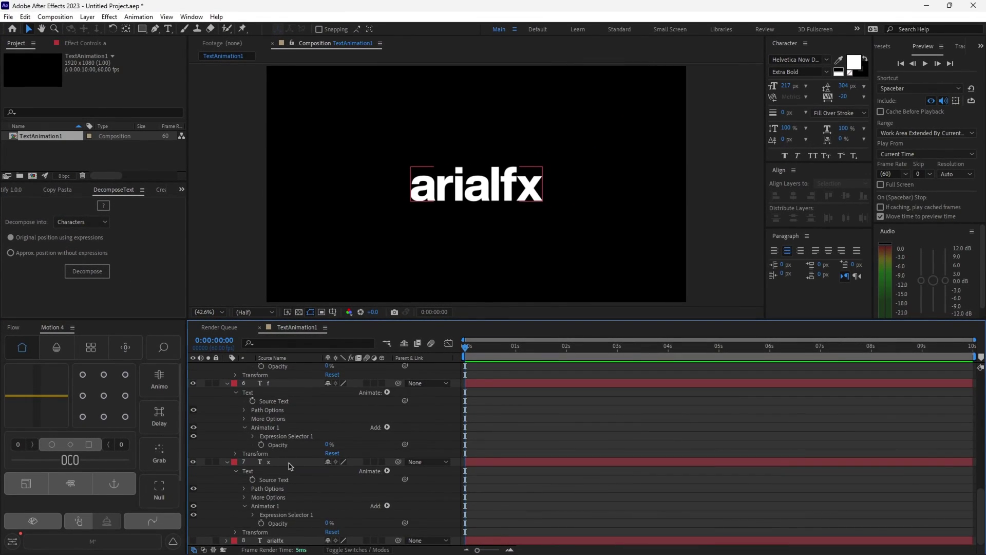
Step: Check the separated letter layers in the timeline and collapse all their expanded properties
{"action": "scroll", "coordinate": [327, 461], "scroll_direction": "up", "scroll_amount": 5}
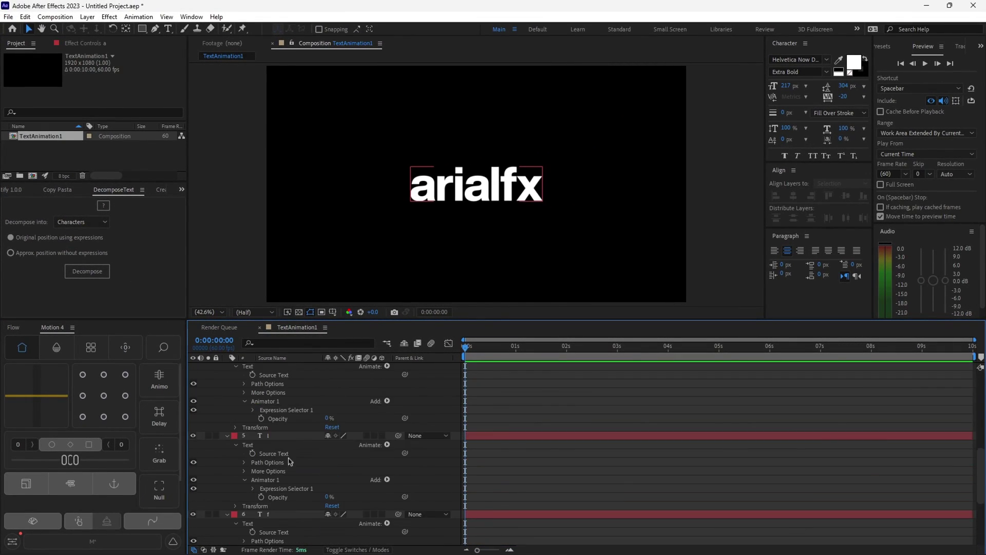
{"action": "scroll", "coordinate": [300, 446], "scroll_direction": "up", "scroll_amount": 3}
{"action": "left_click", "coordinate": [298, 367]}
{"action": "left_click", "coordinate": [296, 446]}
{"action": "left_click", "coordinate": [293, 524]}
{"action": "scroll", "coordinate": [297, 514], "scroll_direction": "down", "scroll_amount": 2}
{"action": "scroll", "coordinate": [305, 483], "scroll_direction": "up", "scroll_amount": 2}
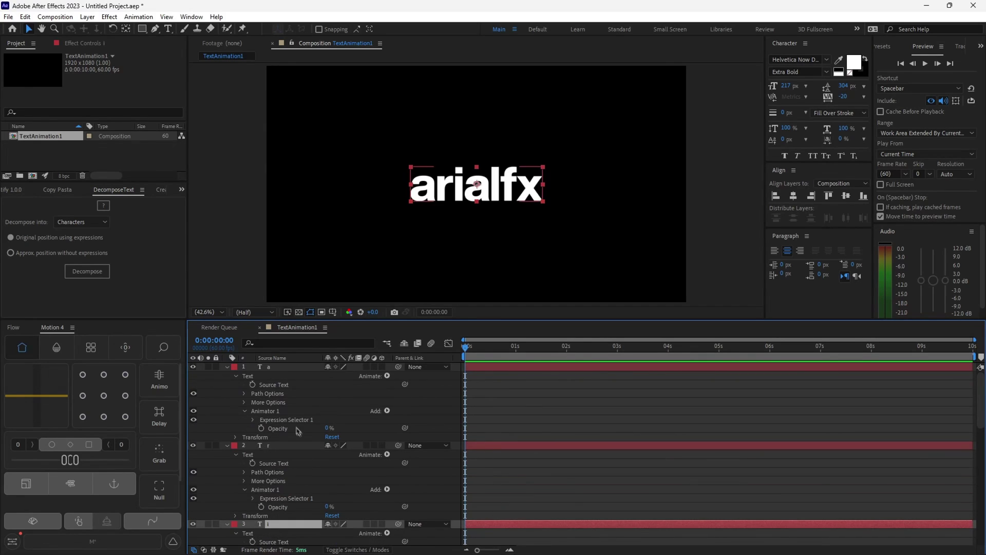
{"action": "left_click", "coordinate": [290, 369]}
{"action": "key", "text": "ctrl+shift+a"}
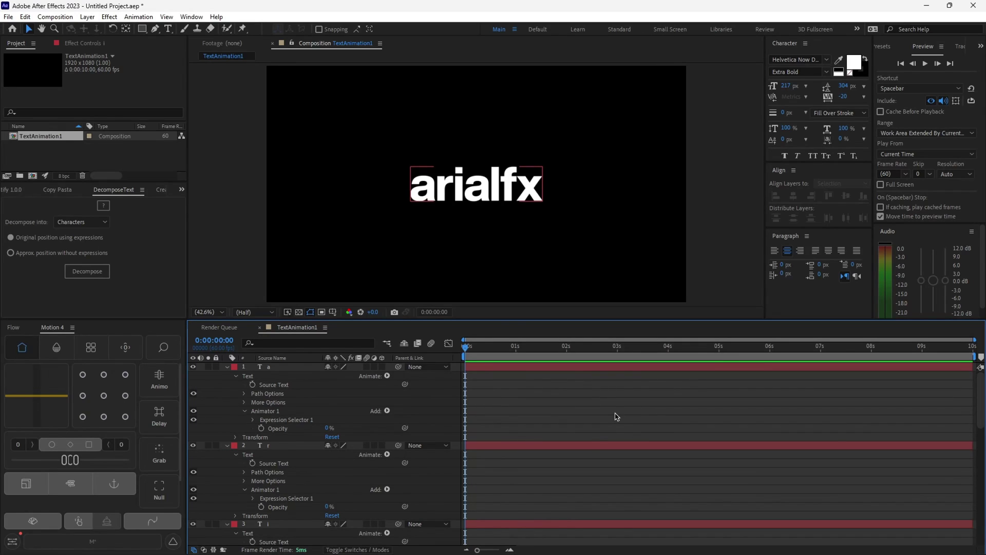
{"action": "key", "text": "u"}
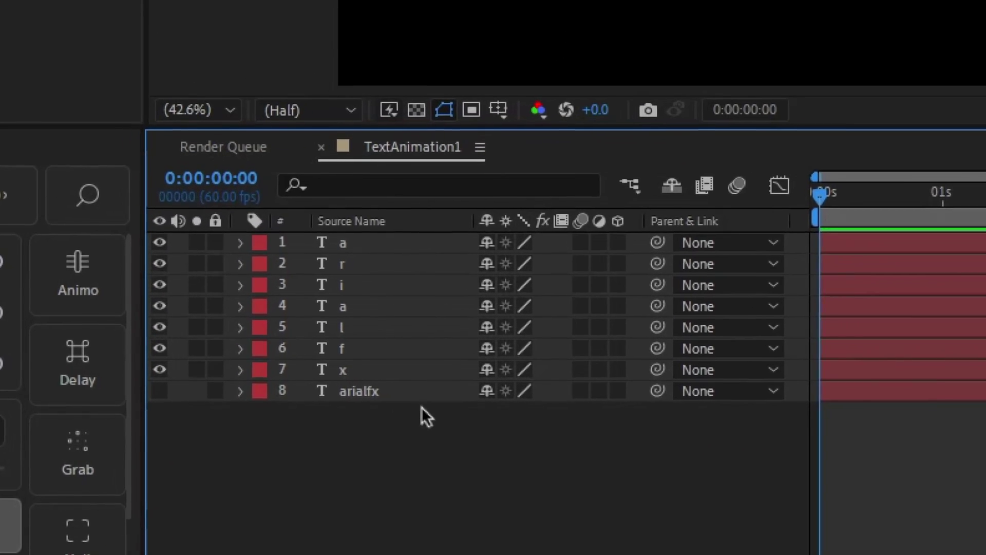
Step: Delete the hidden original arialfx text layer beneath the letter layers
{"action": "left_click", "coordinate": [383, 394]}
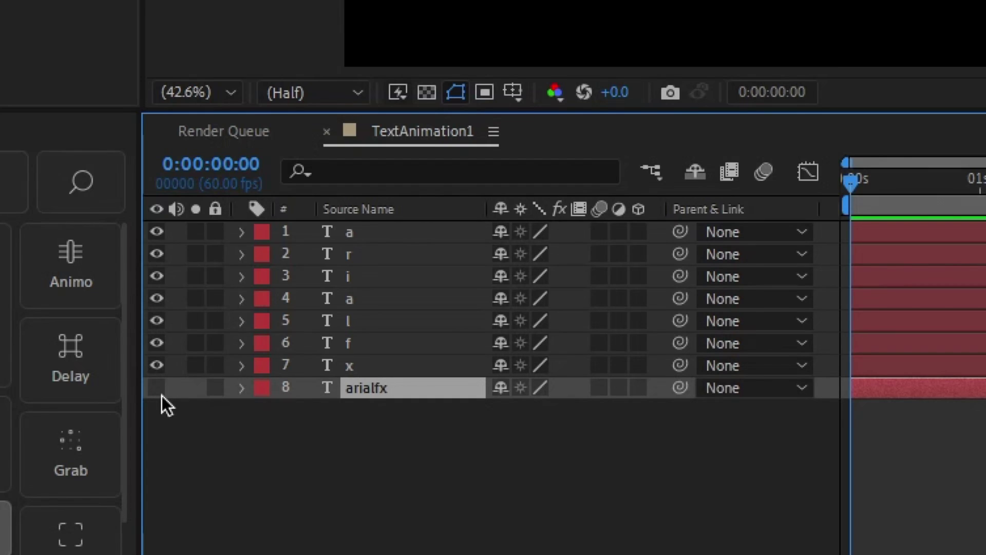
{"action": "left_click", "coordinate": [180, 409]}
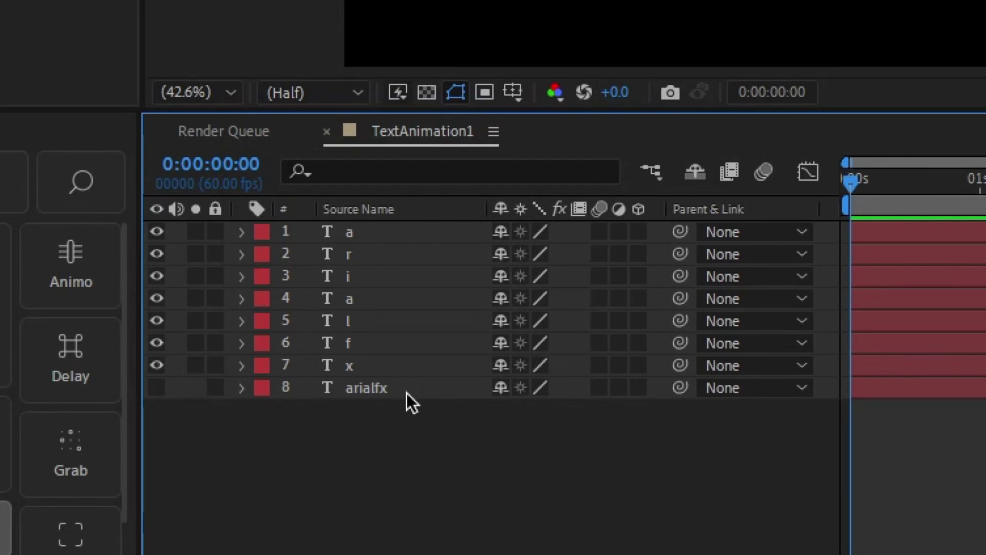
{"action": "left_click", "coordinate": [406, 393]}
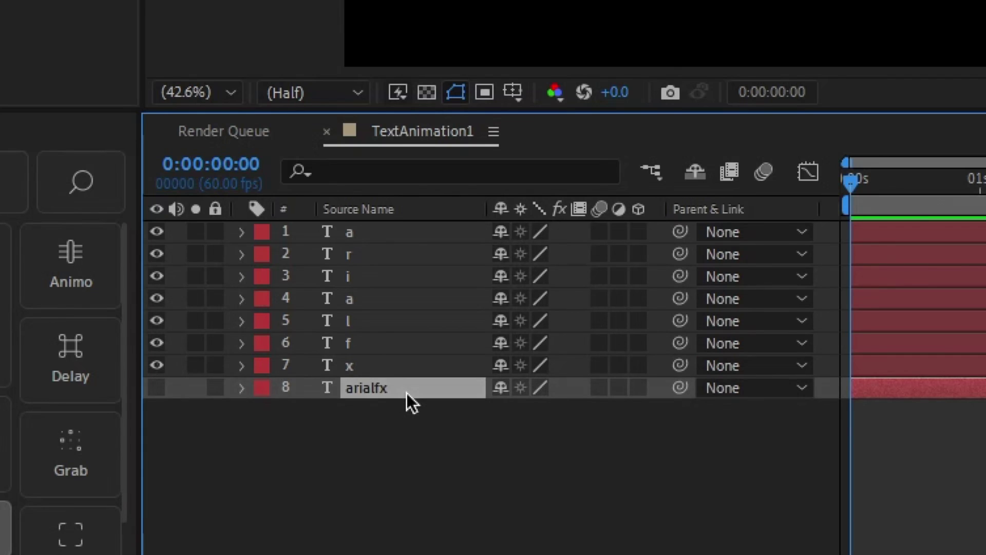
{"action": "key", "text": "Delete"}
Step: Reveal Position on all seven letter layers and start Position keyframes for them at 0:00:00:00
{"action": "left_click", "coordinate": [395, 229]}
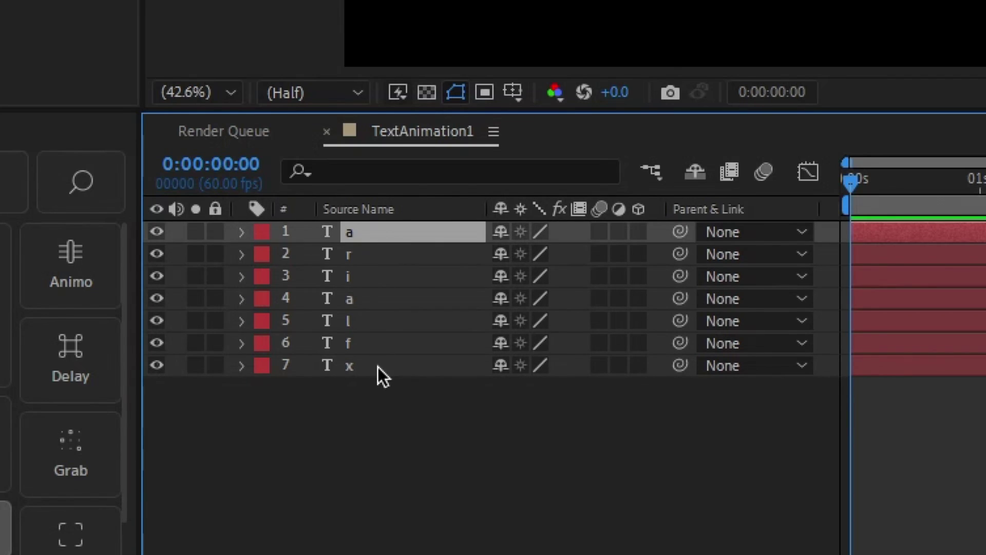
{"action": "key", "text": "ctrl+a"}
{"action": "key", "text": "p"}
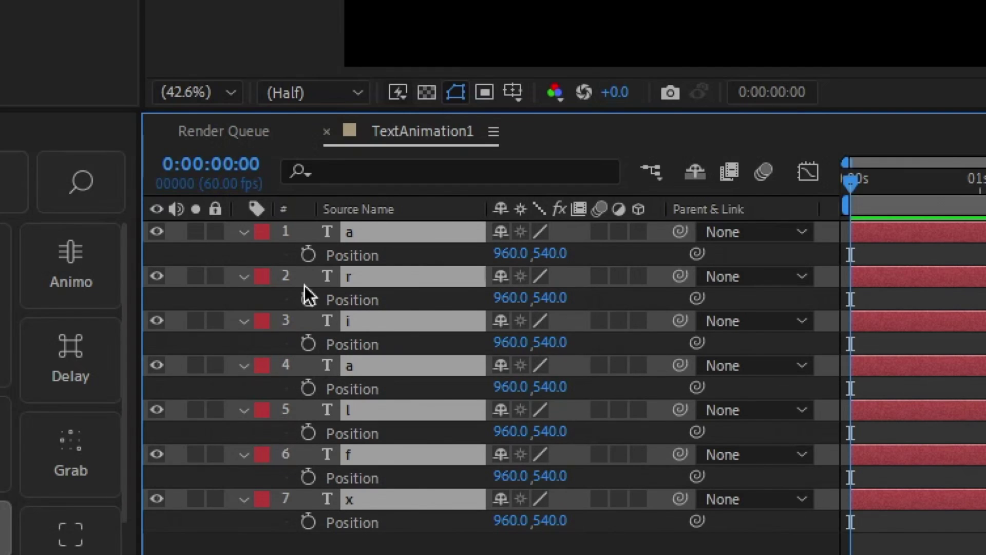
{"action": "left_click", "coordinate": [308, 298]}
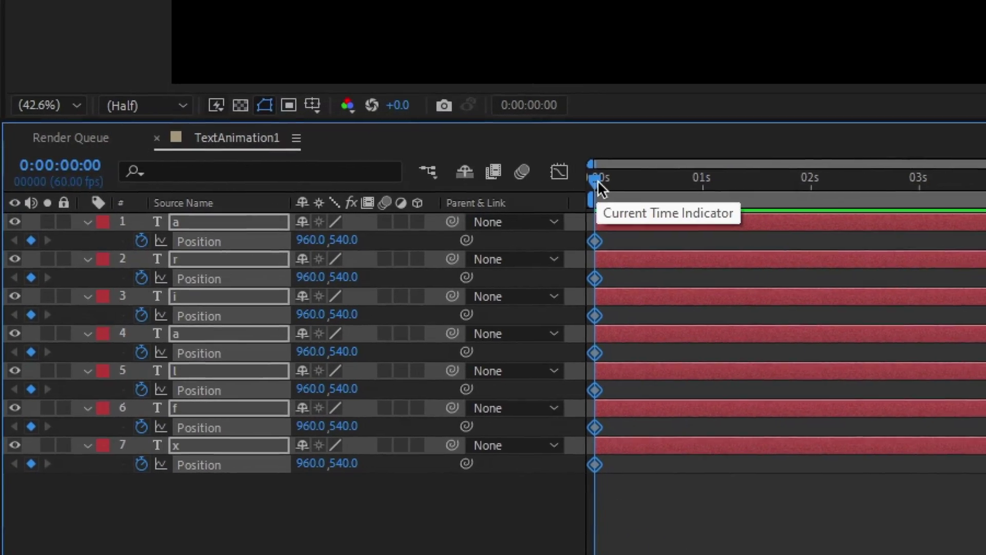
Step: Add a second Position keyframe at 0:00:01:30 on all seven letter layers
{"action": "left_click_drag", "start_coordinate": [599, 187], "coordinate": [753, 191]}
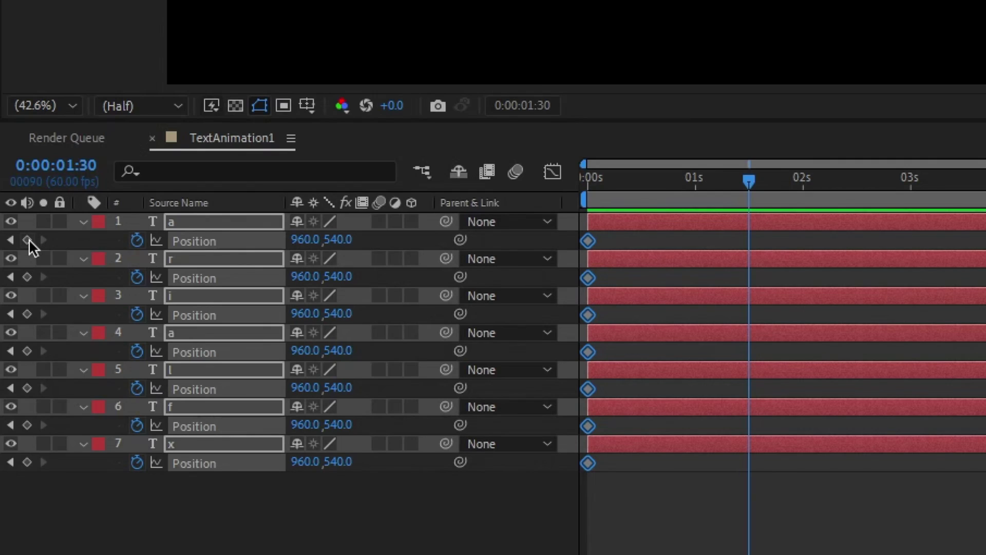
{"action": "left_click", "coordinate": [27, 240]}
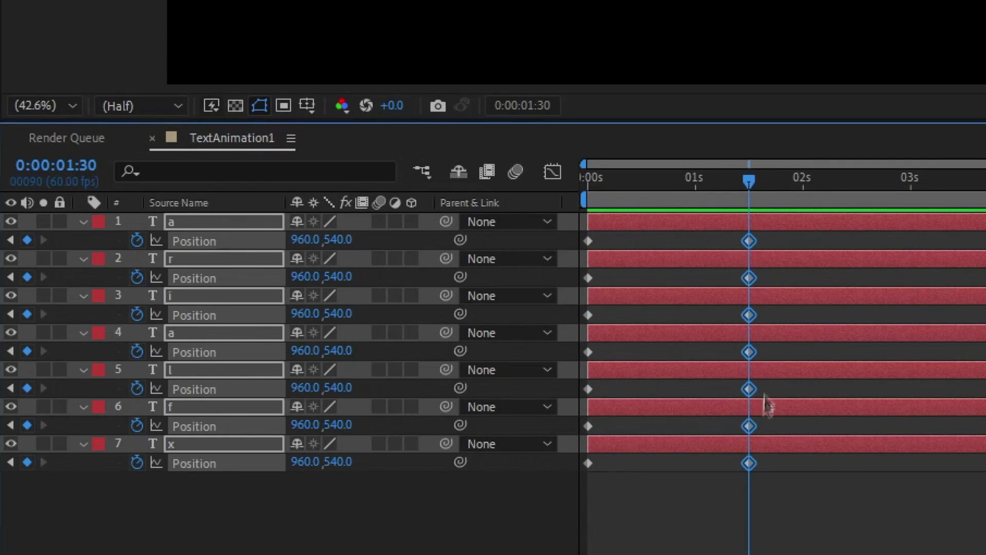
{"action": "mouse_move", "coordinate": [750, 194]}
{"action": "left_mouse_down"}
{"action": "mouse_move", "coordinate": [578, 196]}
{"action": "mouse_move", "coordinate": [733, 196]}
{"action": "left_mouse_up"}
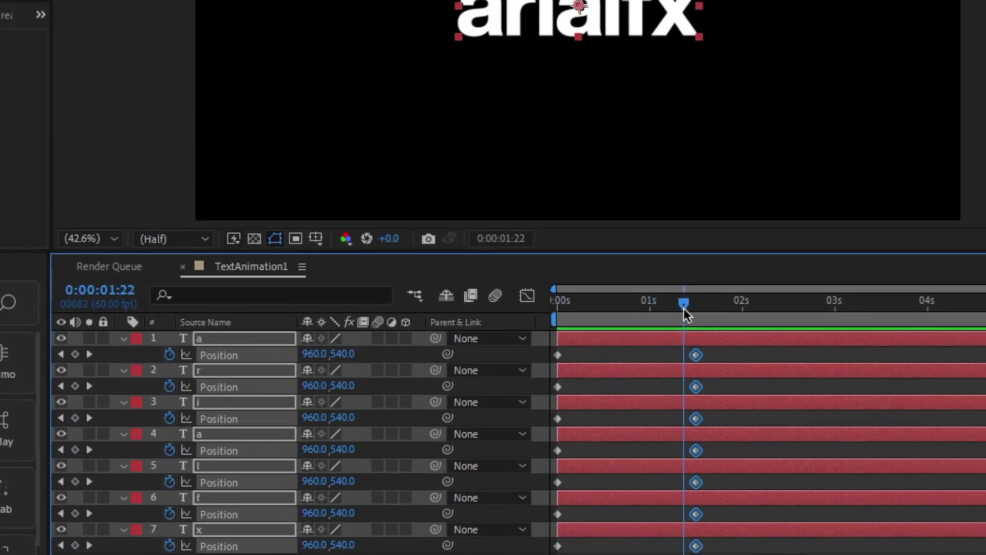
{"action": "mouse_move", "coordinate": [683, 306]}
{"action": "left_mouse_down"}
{"action": "mouse_move", "coordinate": [581, 305]}
{"action": "mouse_move", "coordinate": [695, 306]}
{"action": "left_mouse_up"}
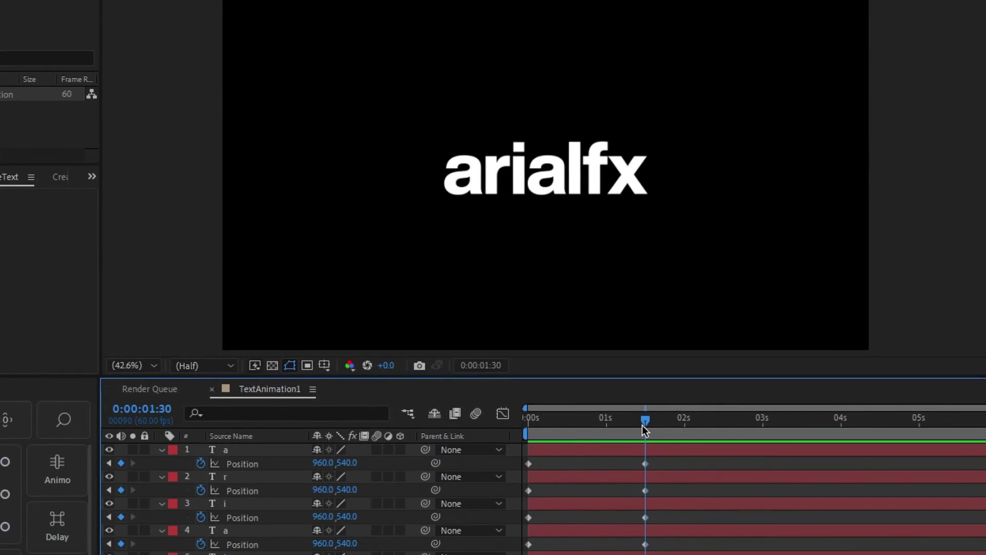
Step: Set the Y position of the letter layers' first keyframes at 0:00:00:00 to 714 and scrub through the upward movement
{"action": "left_click_drag", "start_coordinate": [643, 423], "coordinate": [527, 425]}
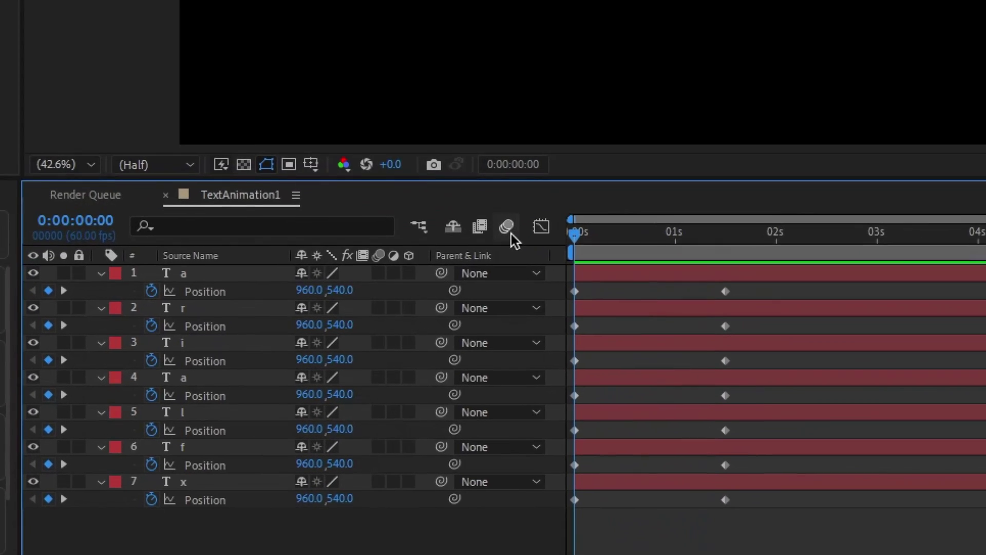
{"action": "left_click_drag", "start_coordinate": [623, 530], "coordinate": [553, 283]}
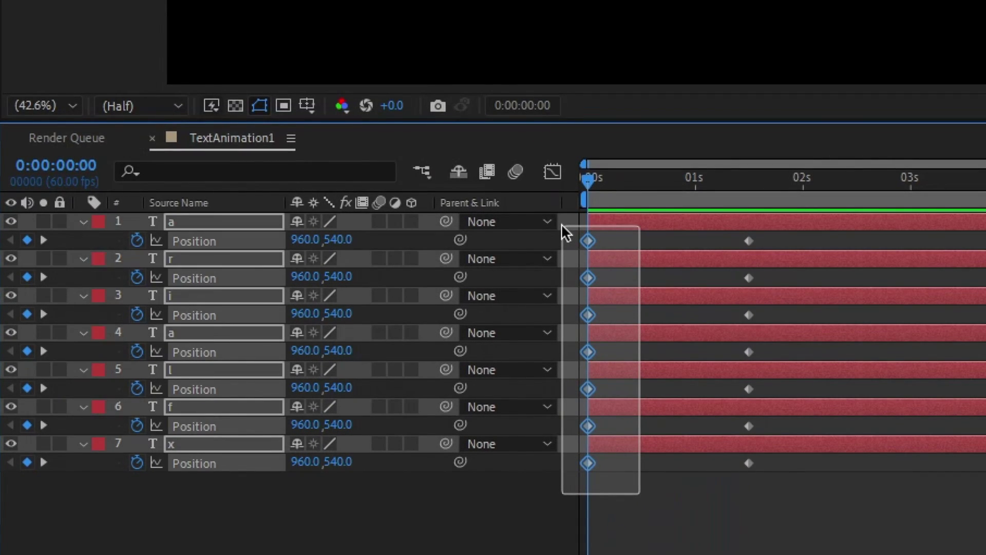
{"action": "left_click_drag", "start_coordinate": [566, 233], "coordinate": [566, 229]}
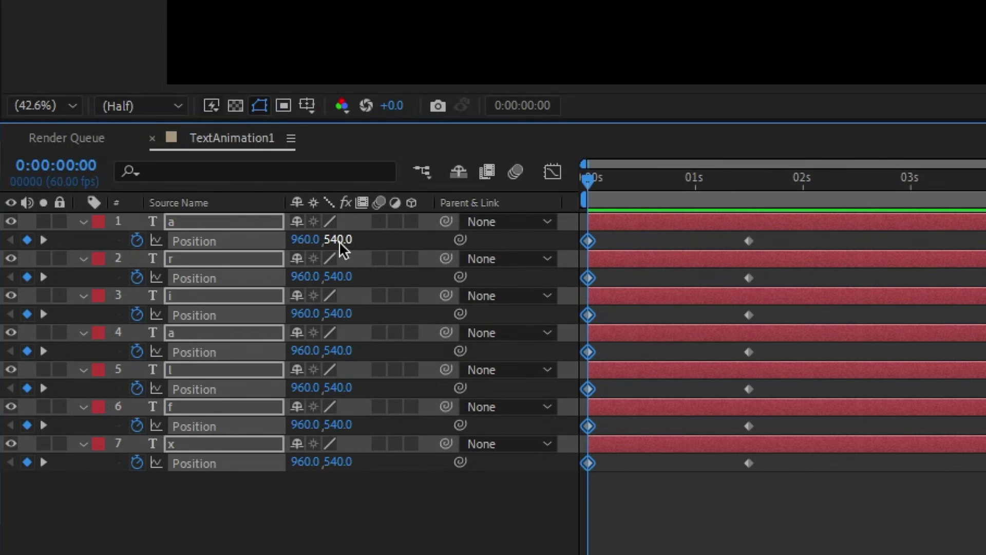
{"action": "left_click_drag", "start_coordinate": [340, 243], "coordinate": [461, 239]}
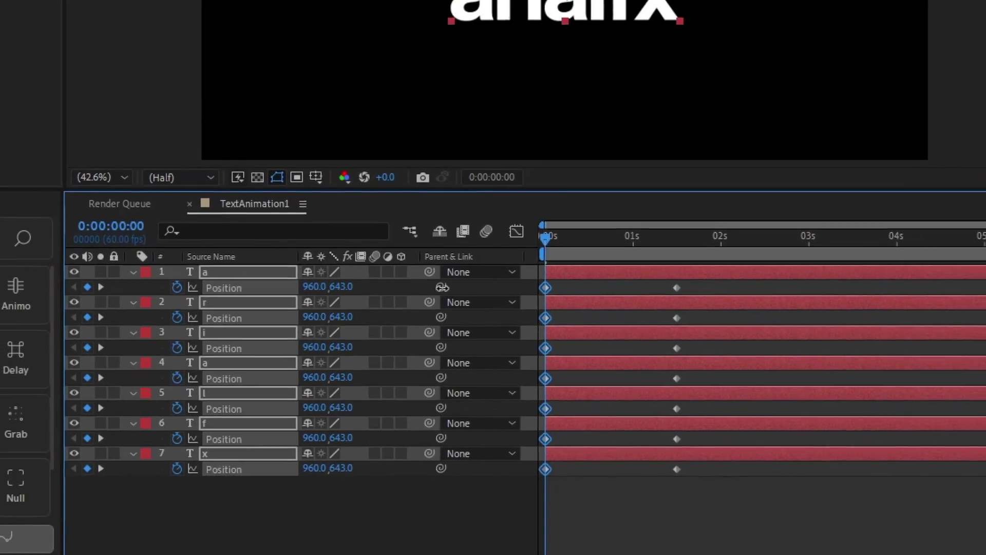
{"action": "left_click_drag", "start_coordinate": [442, 287], "coordinate": [480, 280]}
{"action": "left_click", "coordinate": [522, 508]}
{"action": "left_click_drag", "start_coordinate": [427, 371], "coordinate": [466, 351]}
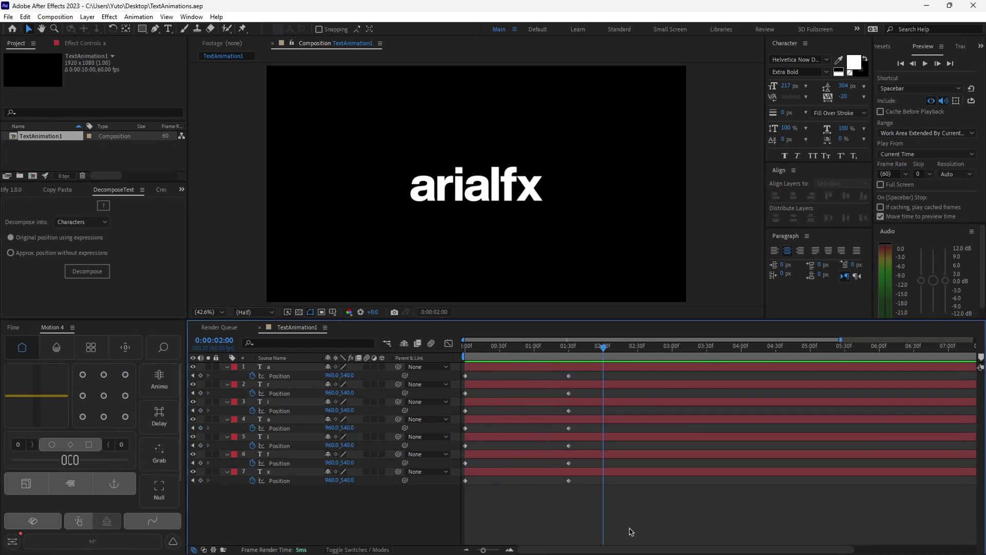
Step: Add 100% Opacity keyframes to all seven letter layers and shift them to about frame 12
{"action": "left_click_drag", "start_coordinate": [293, 516], "coordinate": [293, 369]}
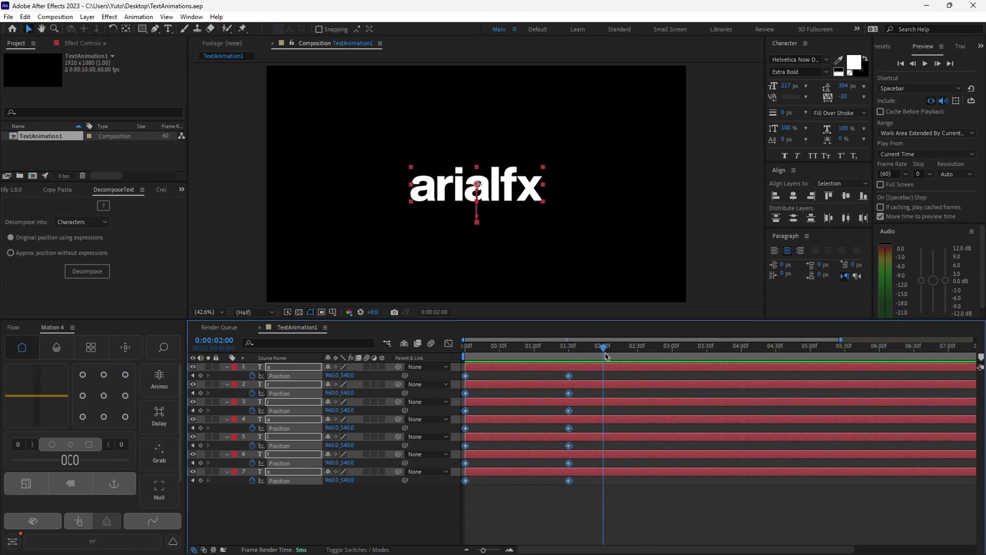
{"action": "key", "text": "Home"}
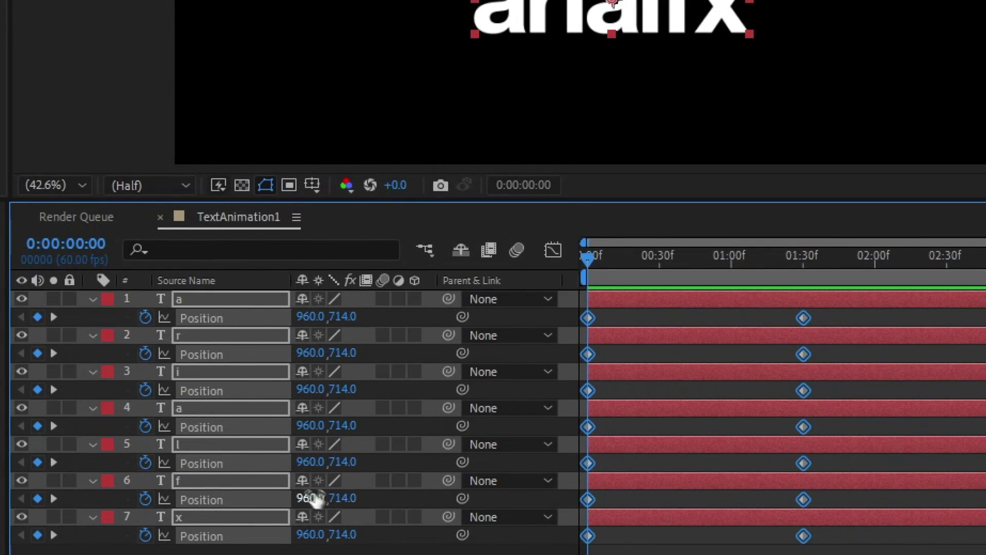
{"action": "key", "text": "t"}
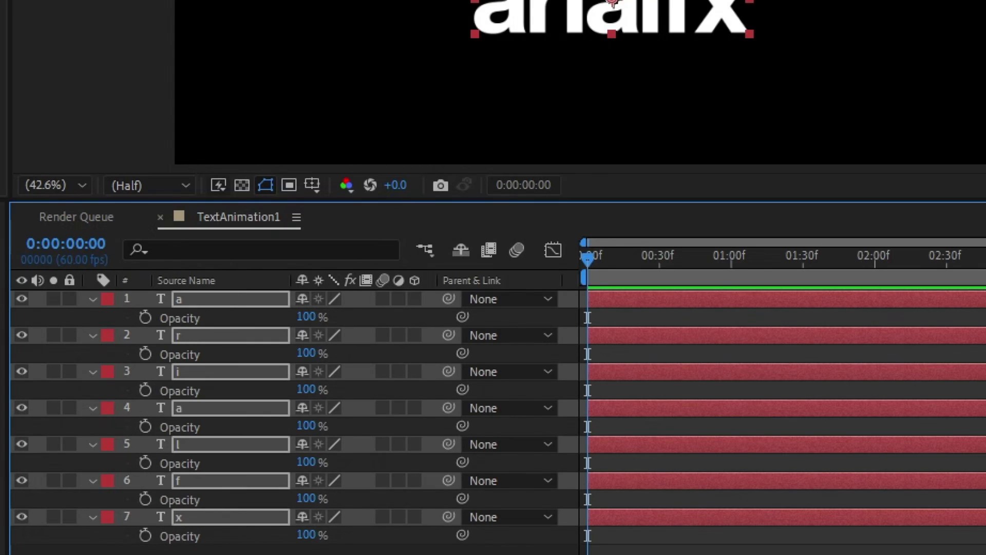
{"action": "left_click", "coordinate": [146, 317]}
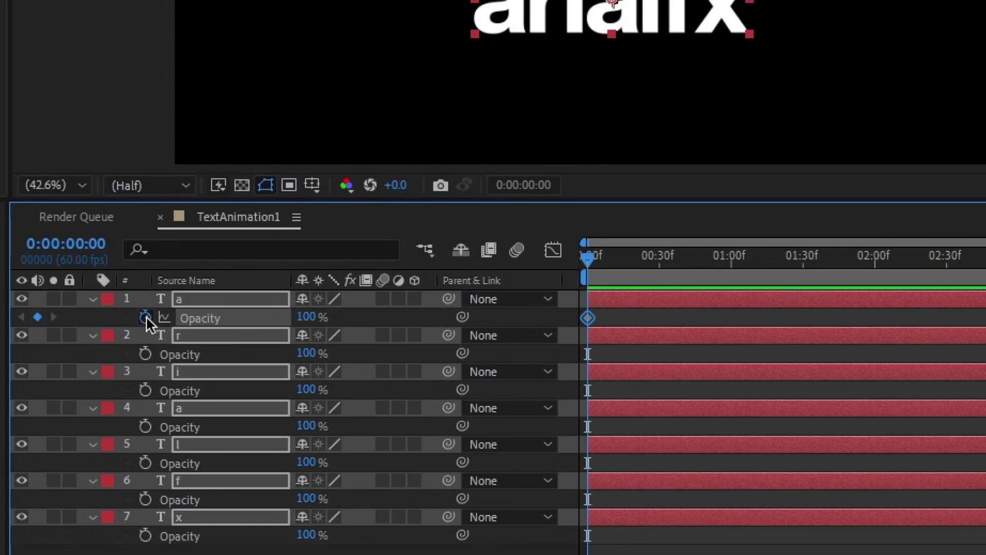
{"action": "left_click_drag", "start_coordinate": [598, 319], "coordinate": [611, 321]}
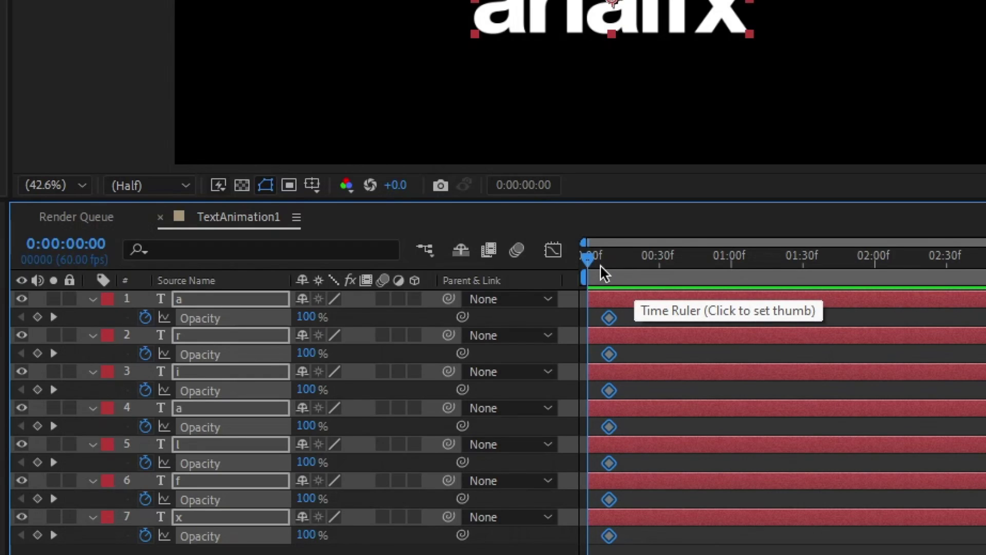
{"action": "key", "text": "alt+Right"}
{"action": "key", "text": "alt+Right"}
{"action": "key", "text": "alt+Right"}
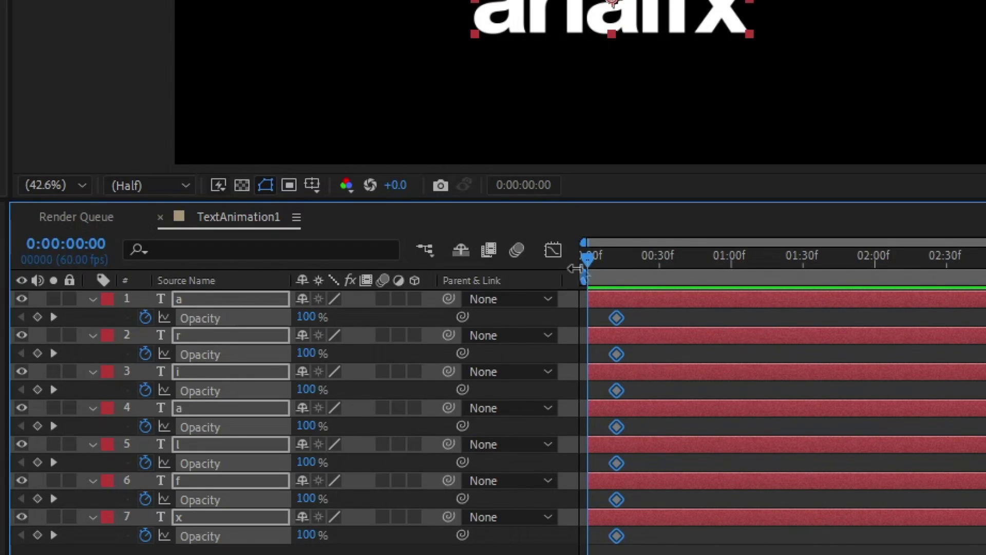
Step: Set the Opacity of all letter layers to 0% at 0:00:00:00 and scrub through the fade-in
{"action": "left_click", "coordinate": [311, 315]}
{"action": "type", "text": "0"}
{"action": "key", "text": "Return"}
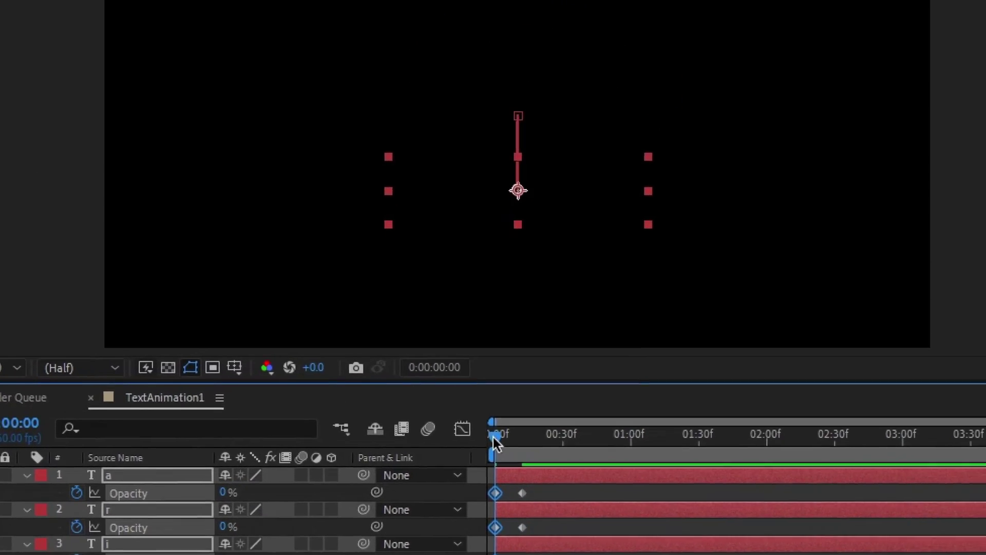
{"action": "left_click_drag", "start_coordinate": [565, 304], "coordinate": [524, 480]}
{"action": "key", "text": "ctrl+shift+a"}
{"action": "left_click_drag", "start_coordinate": [506, 401], "coordinate": [525, 396]}
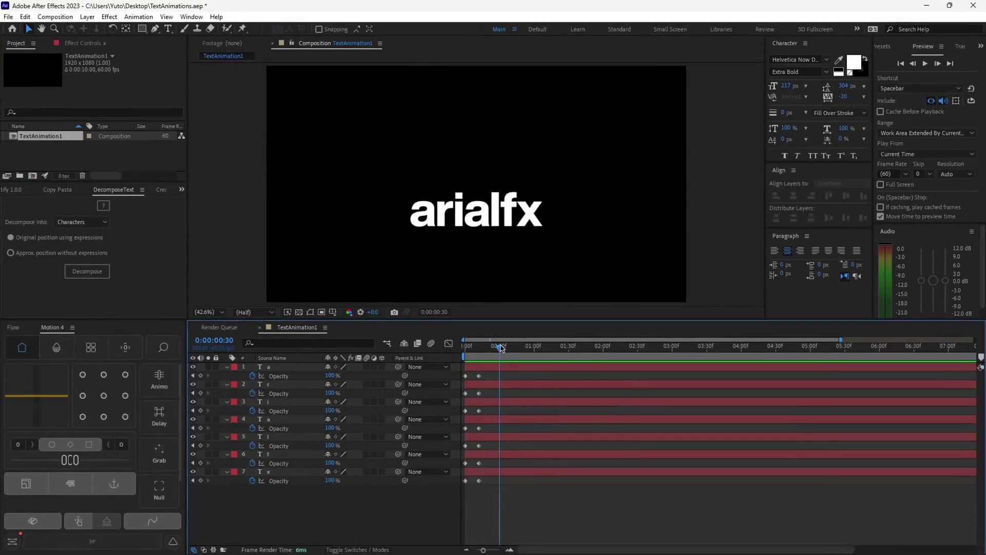
{"action": "left_click_drag", "start_coordinate": [508, 348], "coordinate": [570, 347]}
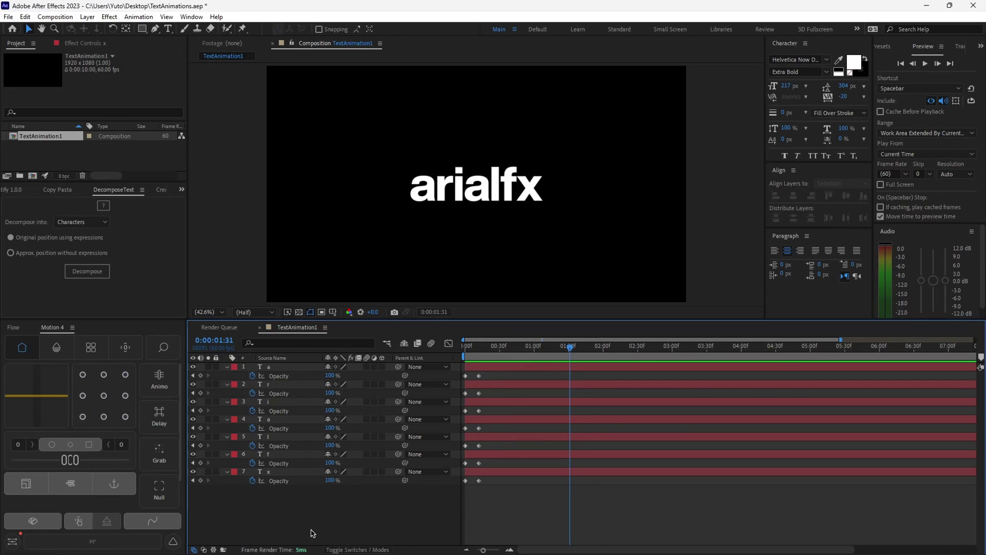
Step: Show the Position keyframes of all letter layers again and preview the rising fade-in from the start
{"action": "left_click_drag", "start_coordinate": [309, 513], "coordinate": [288, 372]}
{"action": "key", "text": "p"}
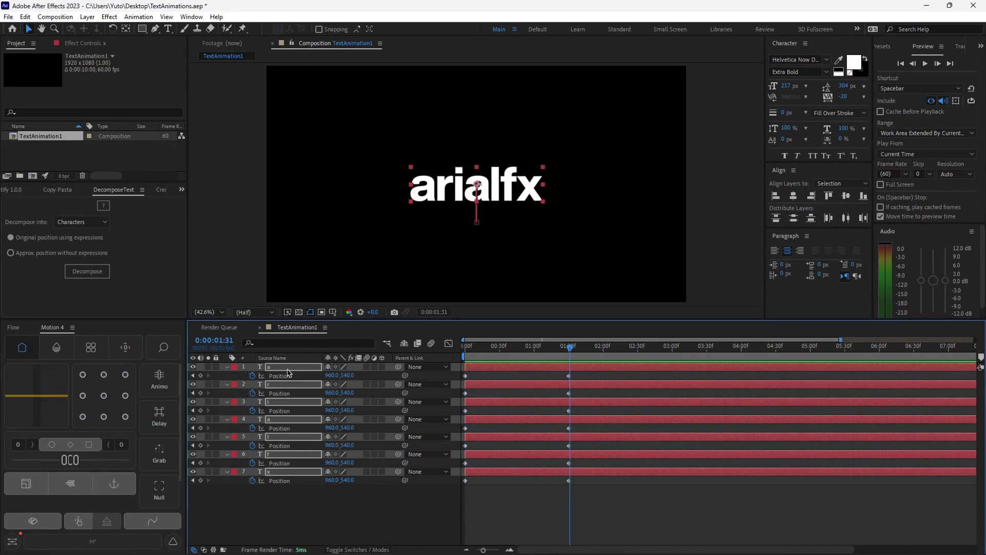
{"action": "left_click", "coordinate": [469, 500]}
{"action": "key", "text": "space"}
{"action": "left_click_drag", "start_coordinate": [592, 350], "coordinate": [553, 336]}
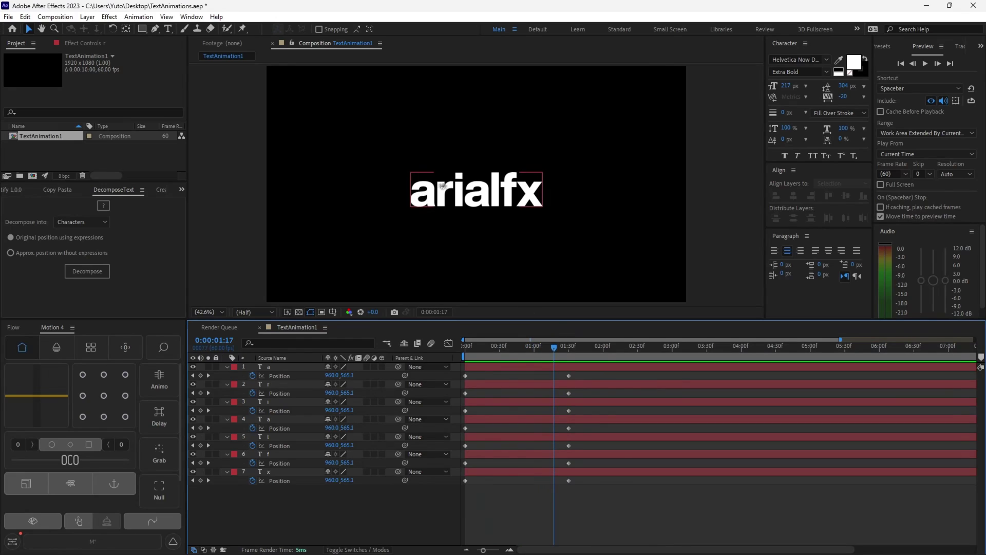
{"action": "left_click", "coordinate": [592, 350]}
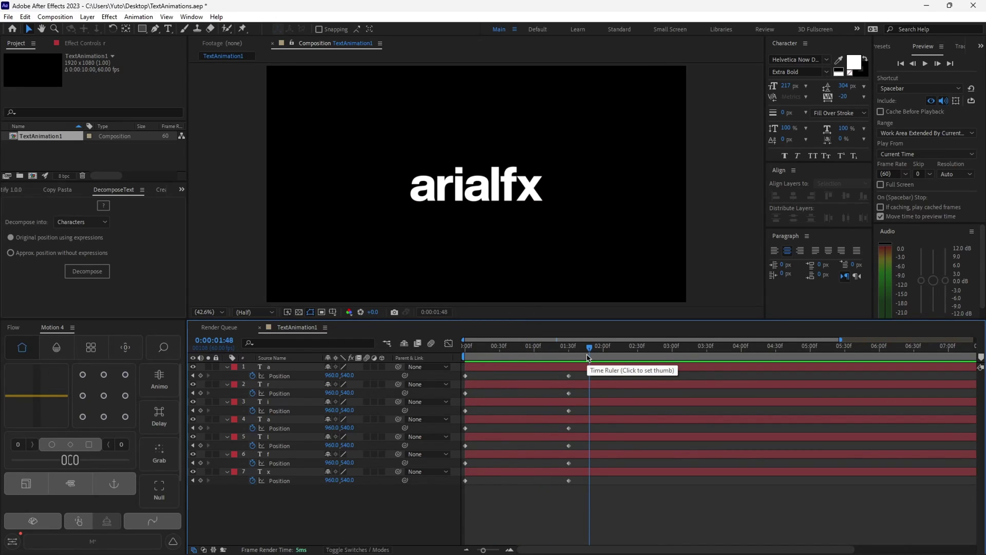
{"action": "left_click_drag", "start_coordinate": [589, 358], "coordinate": [442, 343]}
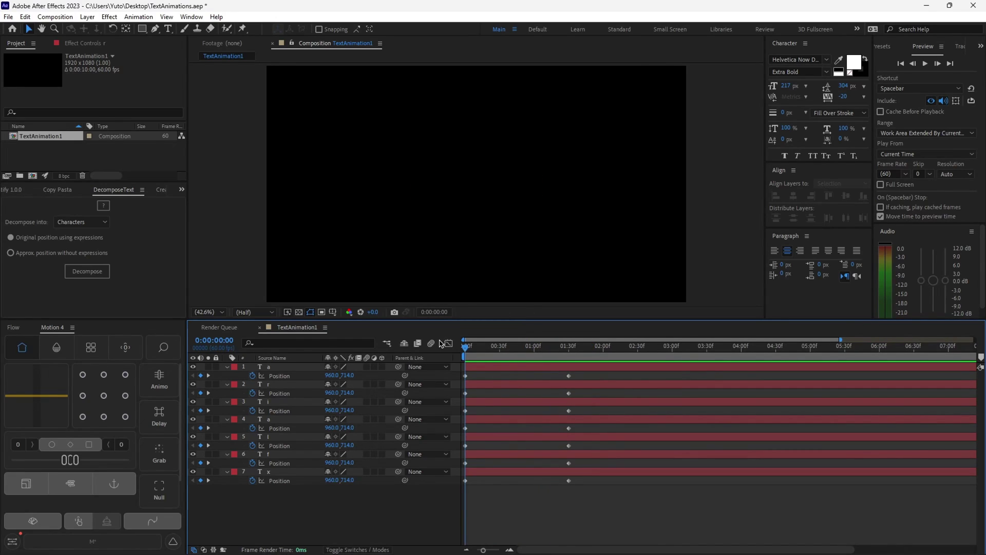
{"action": "key", "text": "space"}
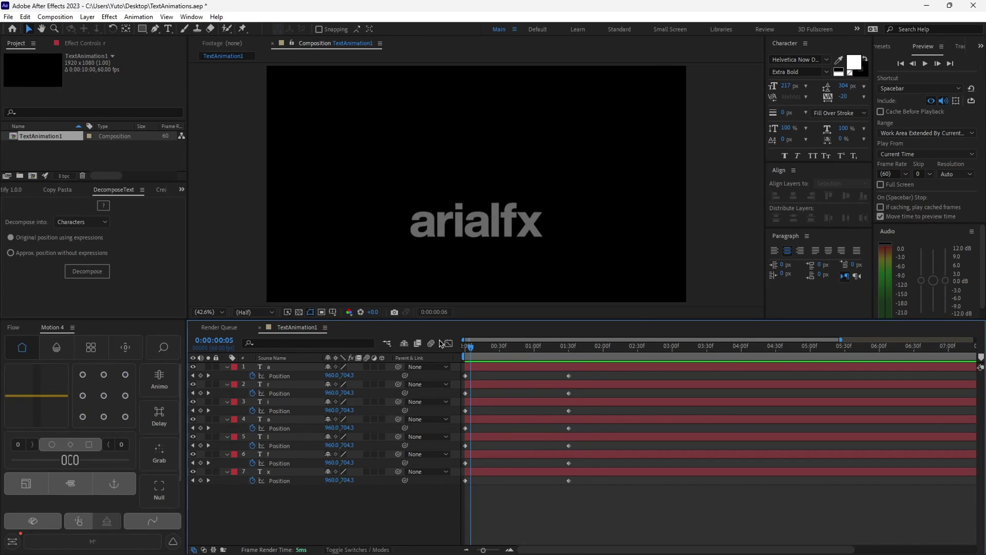
Step: Step frame by frame through the beginning of the fade-in and return to 0:00:00:00
{"action": "key", "text": "Page_Up"}
{"action": "key", "text": "Page_Up"}
{"action": "key", "text": "Page_Up"}
{"action": "key", "text": "Page_Up"}
{"action": "key", "text": "Page_Down"}
{"action": "key", "text": "Page_Down"}
{"action": "key", "text": "Page_Down"}
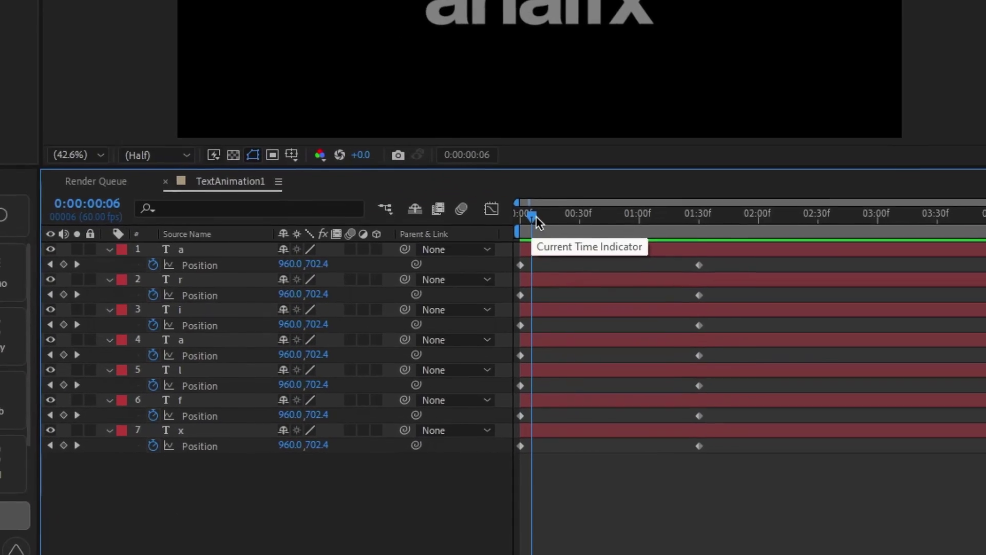
{"action": "left_click_drag", "start_coordinate": [537, 220], "coordinate": [510, 221]}
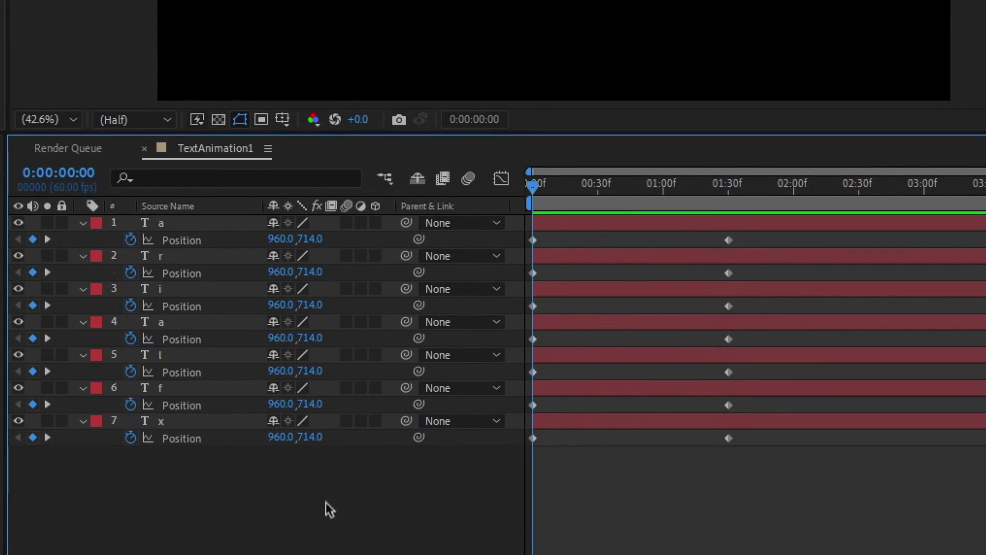
Step: Select the second letter layer, r, and step the playhead frame by frame around the start of the timeline
{"action": "left_click", "coordinate": [217, 259]}
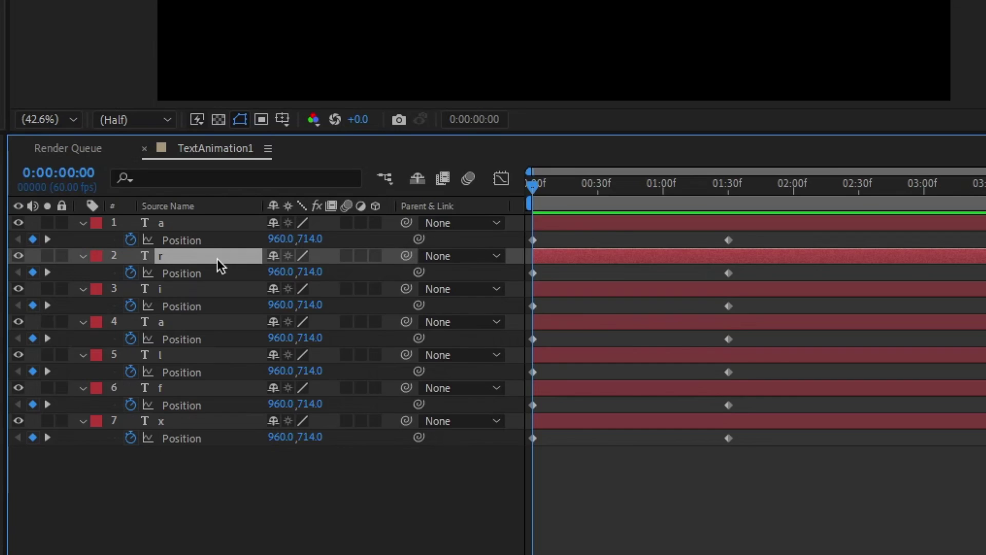
{"action": "key", "text": "Page_Down"}
{"action": "key", "text": "Page_Down"}
{"action": "key", "text": "Page_Down"}
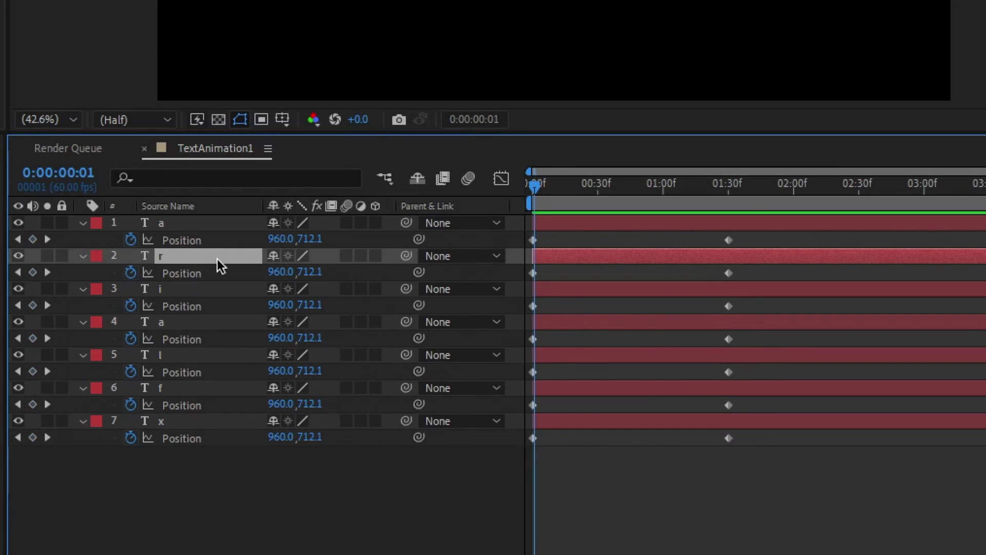
{"action": "key", "text": "Page_Up"}
{"action": "key", "text": "Page_Up"}
{"action": "key", "text": "Page_Up"}
{"action": "key", "text": "Page_Down"}
{"action": "key", "text": "Page_Down"}
{"action": "key", "text": "Page_Down"}
{"action": "key", "text": "Page_Down"}
{"action": "key", "text": "Page_Down"}
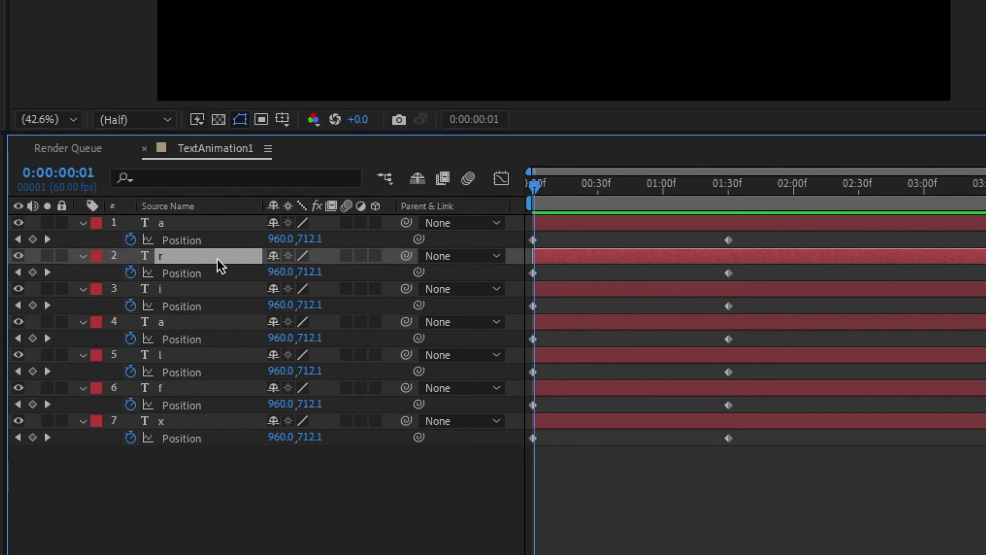
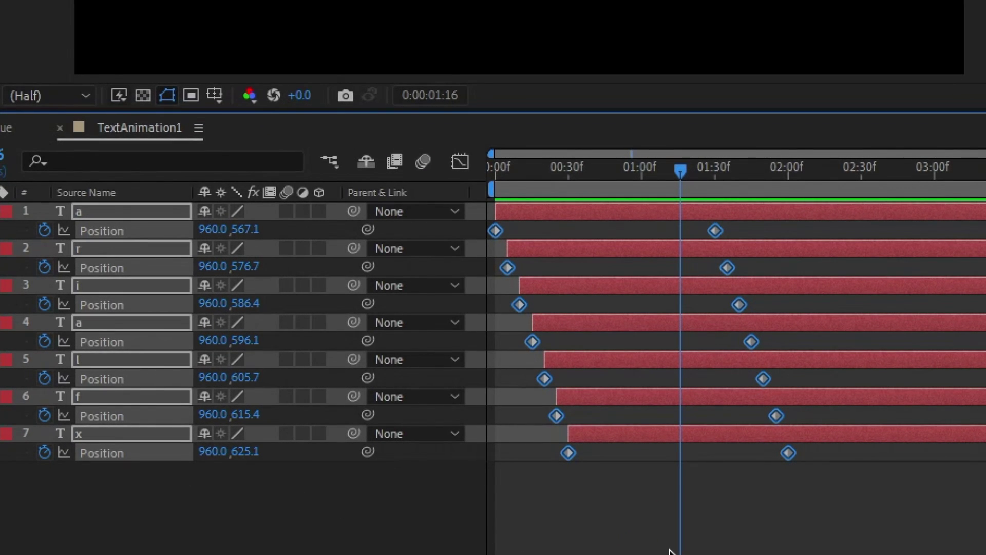
Step: Apply Easy Ease to the Position keyframes of all letter layers and show their speed graphs in the Graph Editor
{"action": "key", "text": "F9"}
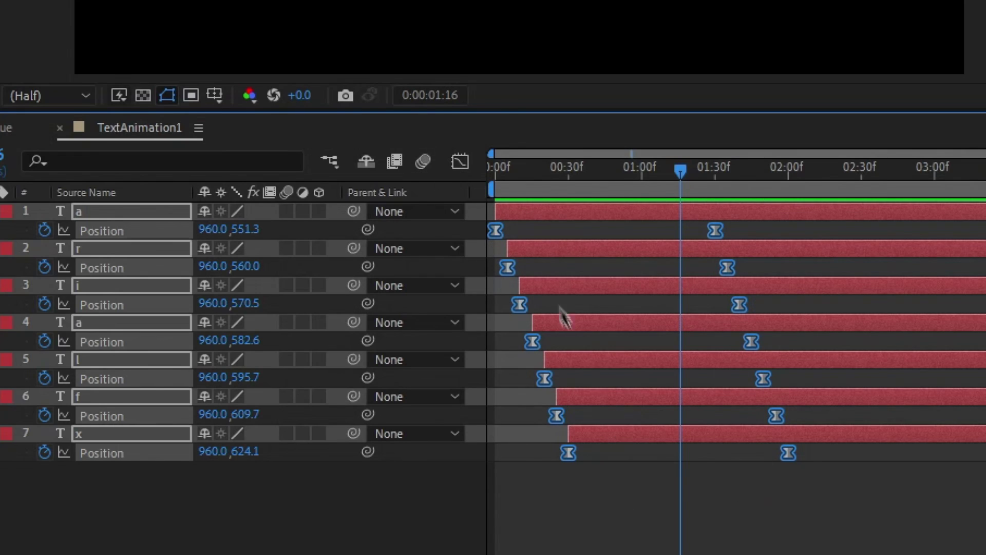
{"action": "left_click", "coordinate": [460, 162]}
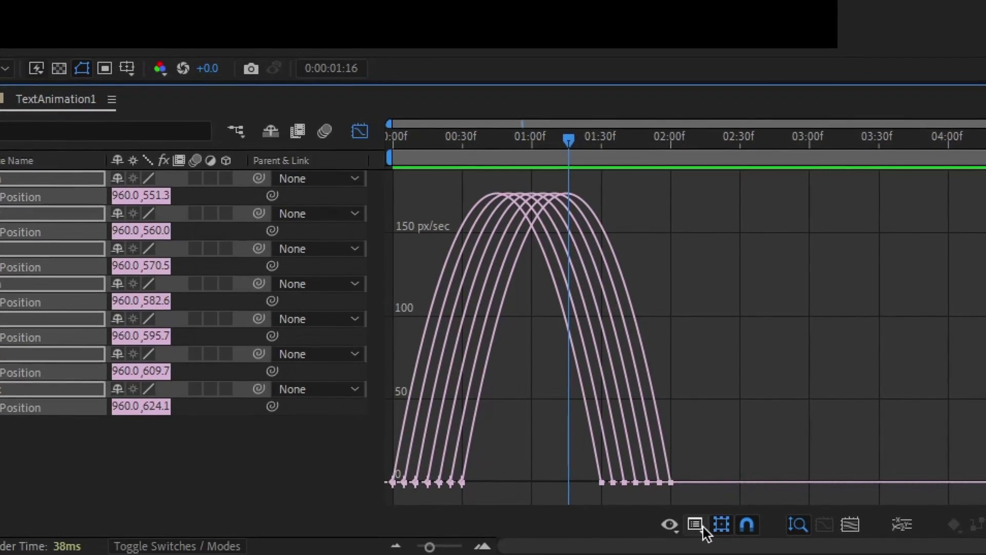
{"action": "left_click", "coordinate": [704, 528]}
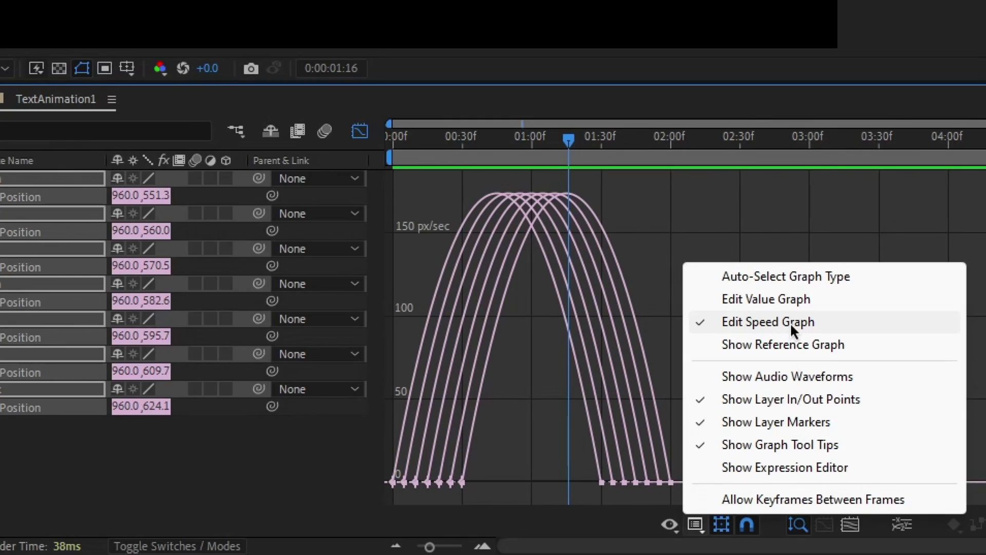
{"action": "left_click", "coordinate": [771, 325]}
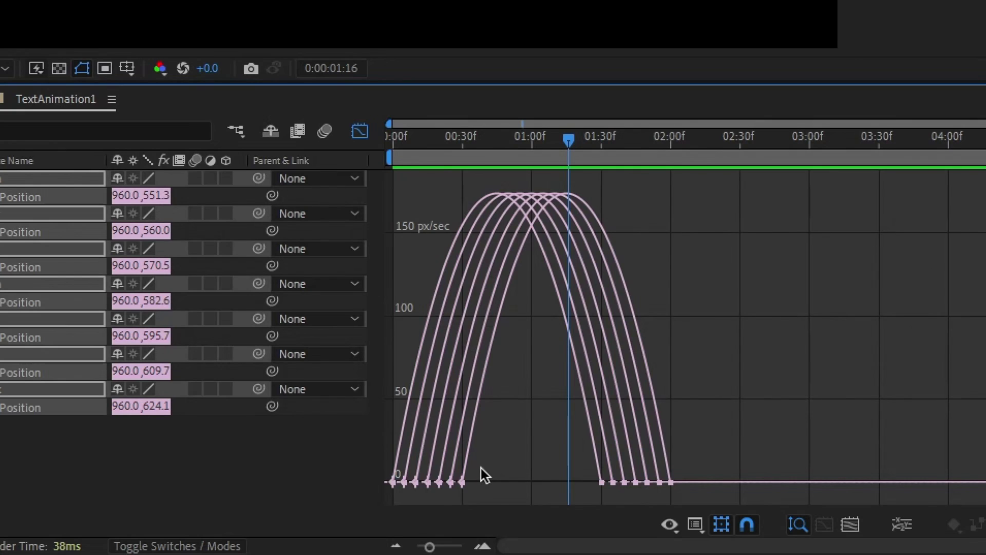
Step: Shorten the outgoing and lengthen the incoming ease handles of all Position keyframes so speed peaks early at about 490 px/sec, and close the Graph Editor
{"action": "scroll", "coordinate": [482, 468], "scroll_direction": "up", "scroll_amount": 6}
{"action": "scroll", "coordinate": [513, 474], "scroll_direction": "down", "scroll_amount": 3}
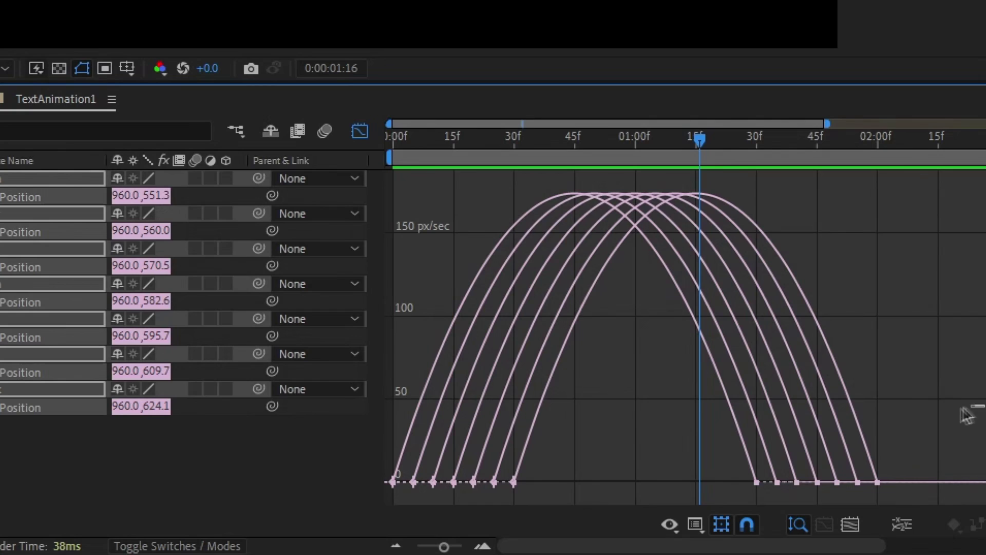
{"action": "left_click_drag", "start_coordinate": [963, 407], "coordinate": [379, 514]}
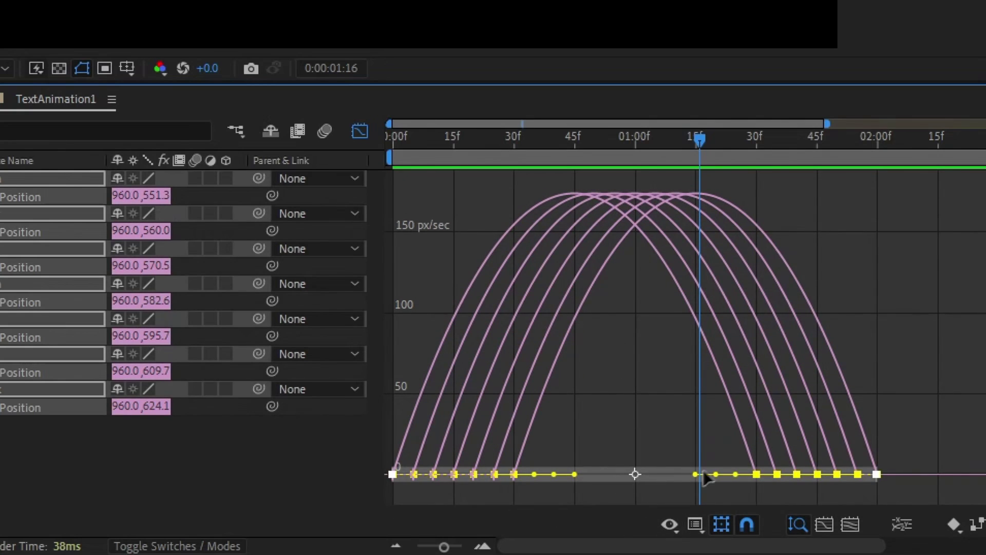
{"action": "scroll", "coordinate": [580, 493], "scroll_direction": "up", "scroll_amount": 2}
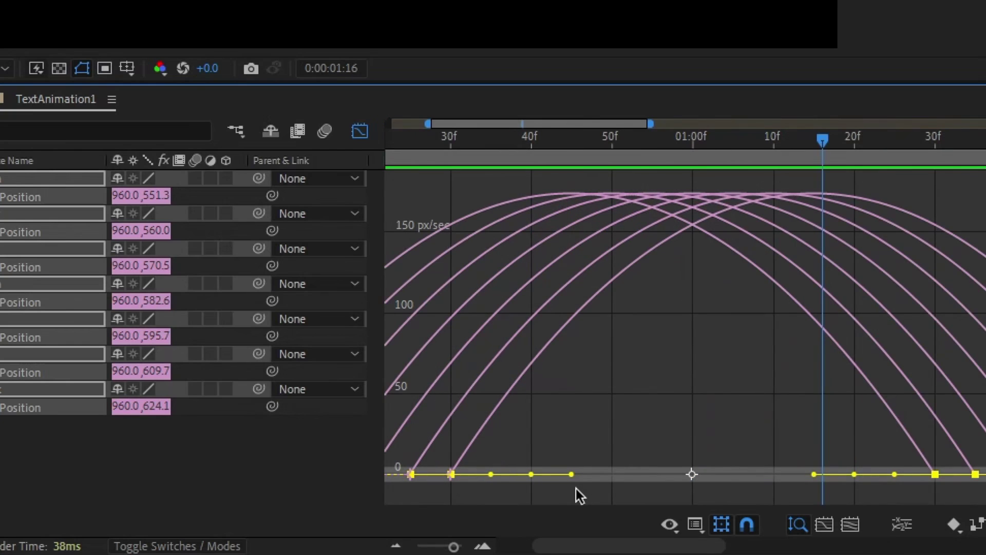
{"action": "scroll", "coordinate": [592, 494], "scroll_direction": "up", "scroll_amount": 2}
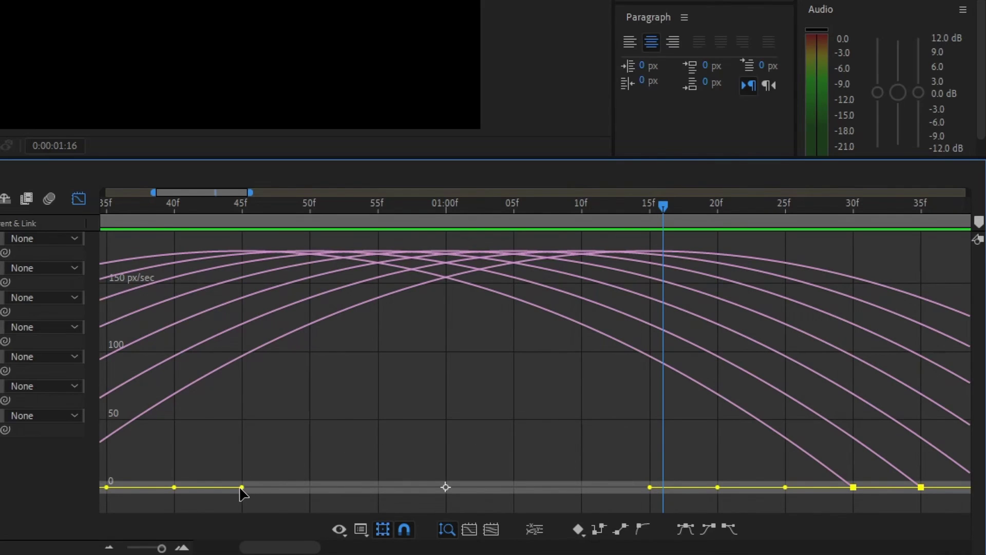
{"action": "scroll", "coordinate": [703, 410], "scroll_direction": "down", "scroll_amount": 2}
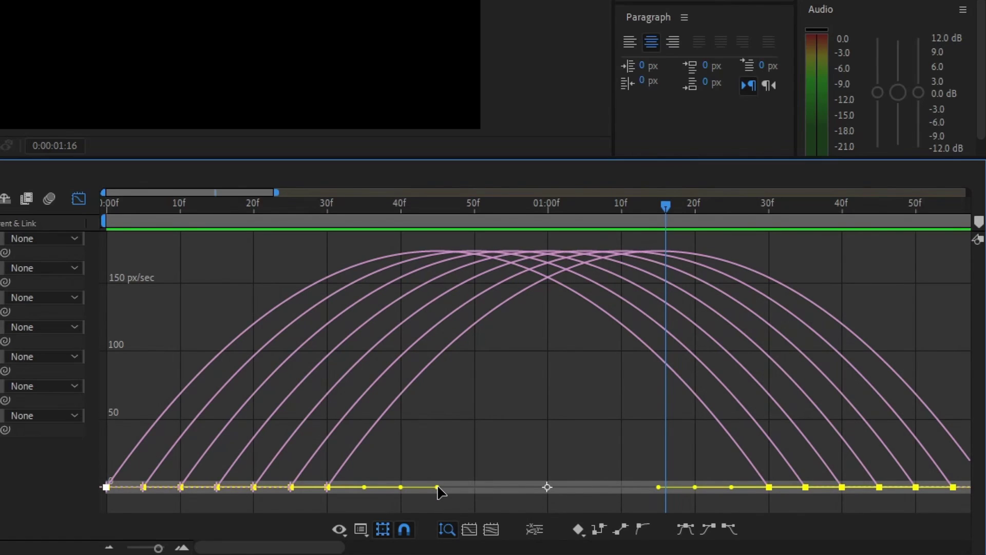
{"action": "left_click_drag", "start_coordinate": [437, 487], "coordinate": [378, 488]}
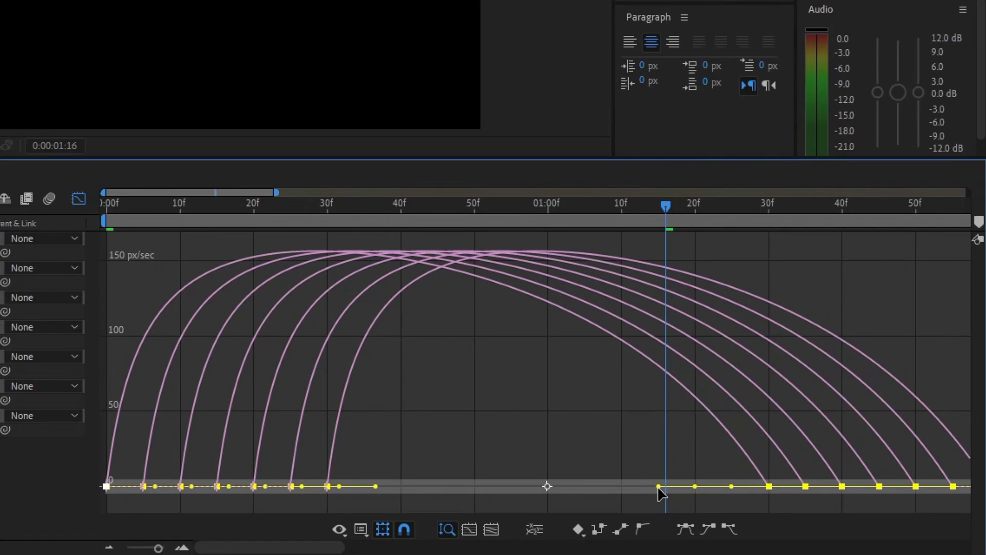
{"action": "left_click_drag", "start_coordinate": [654, 487], "coordinate": [411, 494]}
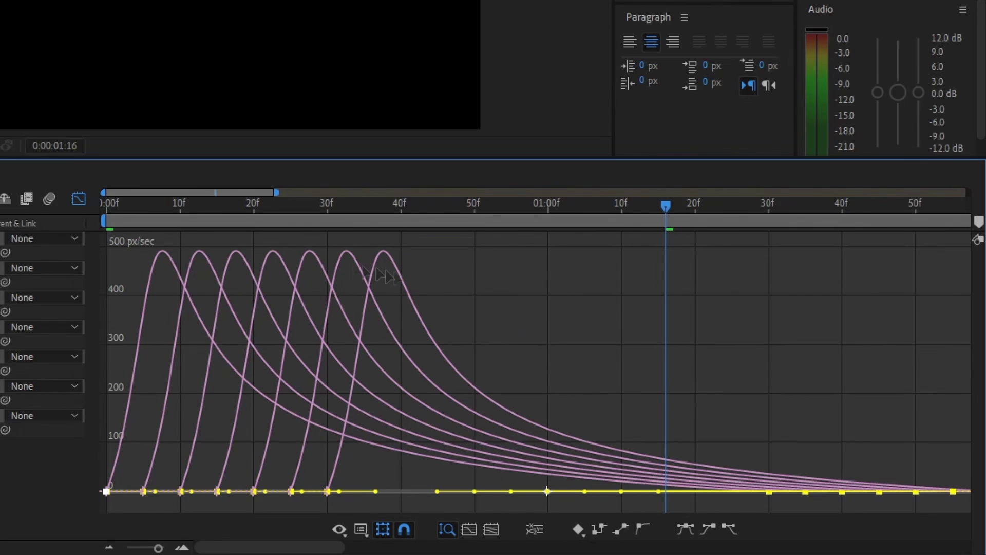
{"action": "mouse_move", "coordinate": [446, 393]}
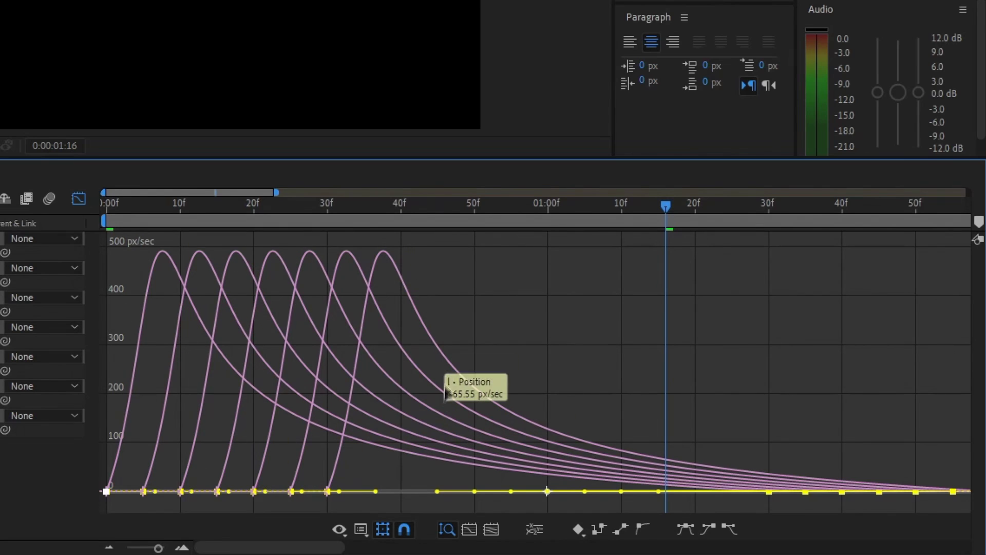
{"action": "left_click", "coordinate": [79, 200]}
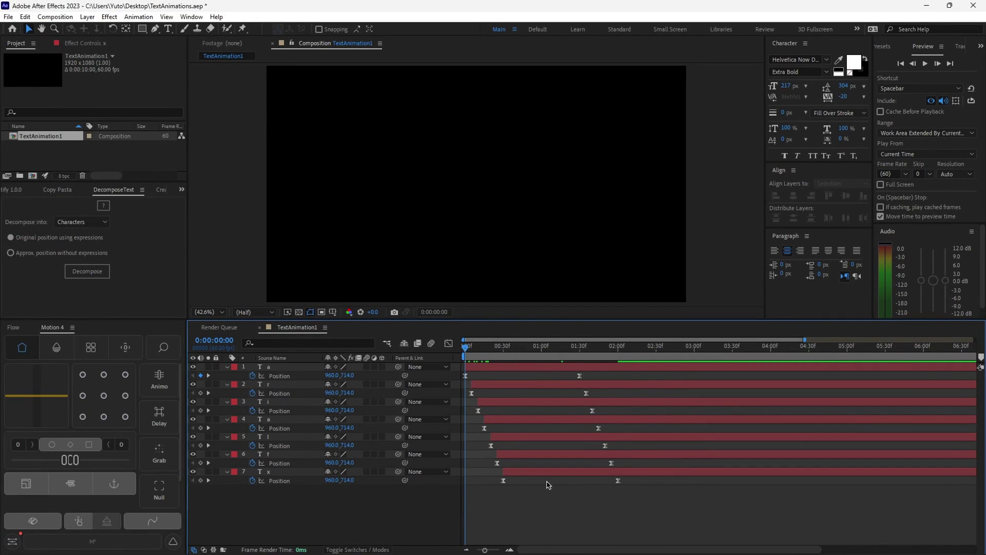
Step: Preview the eased letter animation from 0:00:00:00 until the whole arialfx text has settled
{"action": "key", "text": "space"}
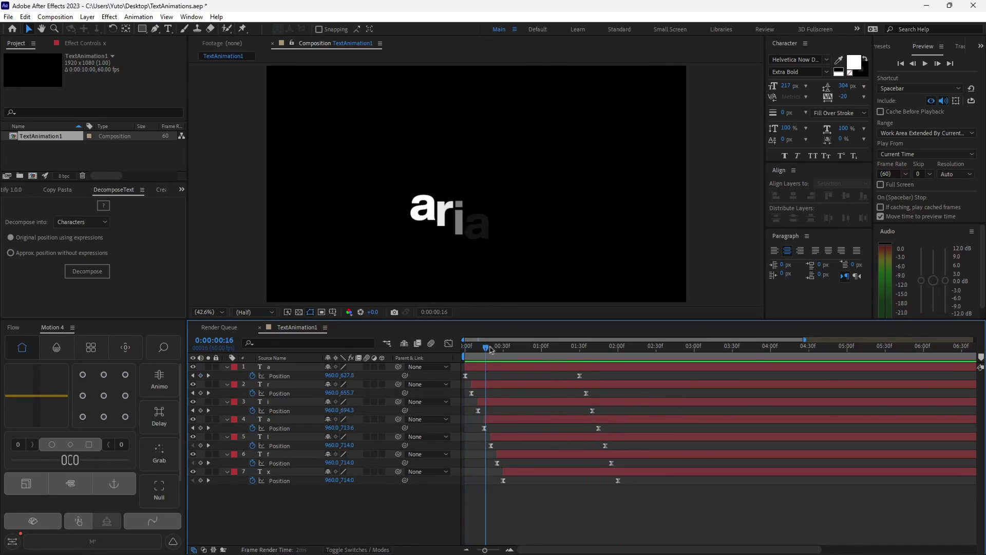
{"action": "left_click_drag", "start_coordinate": [501, 340], "coordinate": [450, 337]}
{"action": "key", "text": "space"}
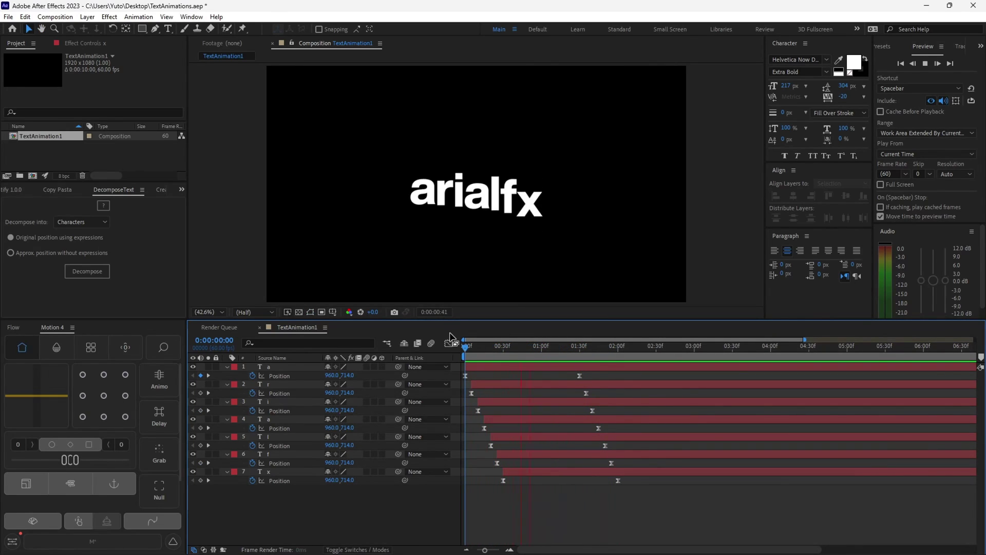
{"action": "key", "text": "space"}
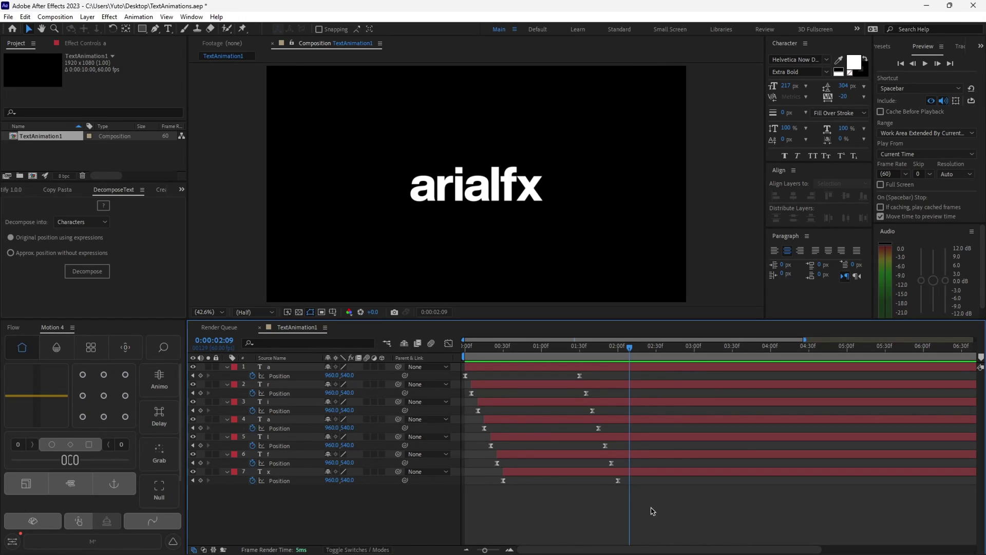